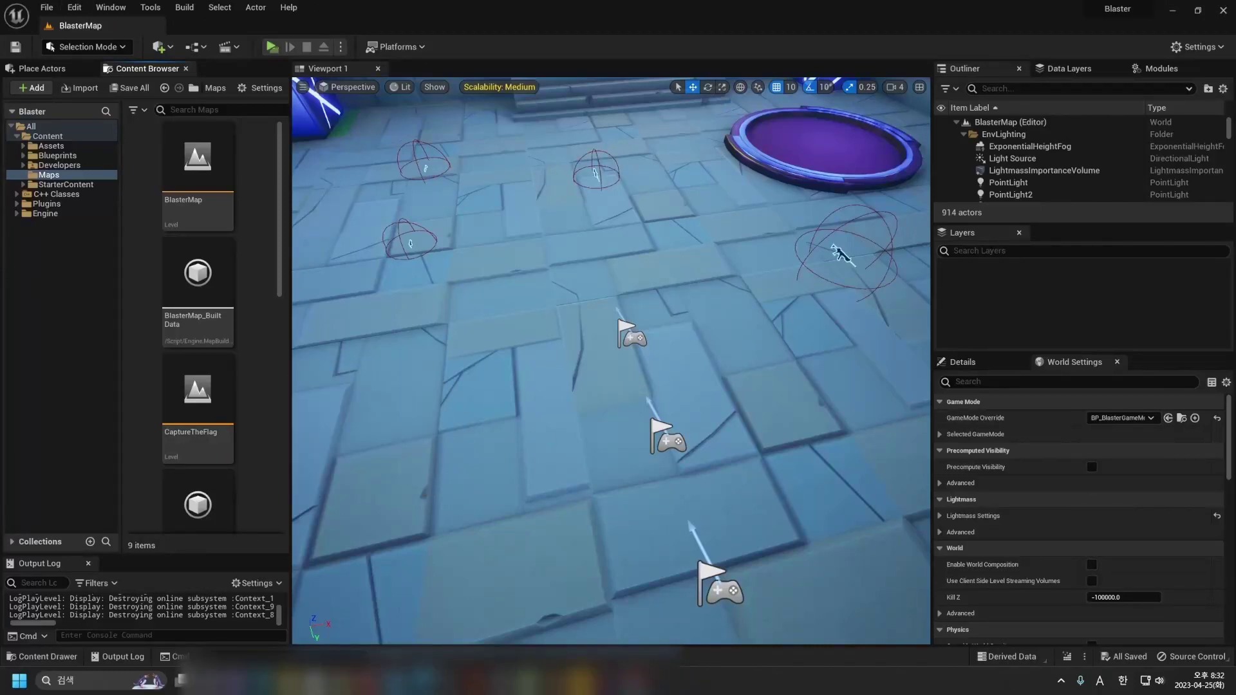
Step: Bring the Unreal project folder forward and show all context options for Blaster.uproject
mouse_move(288, 680)
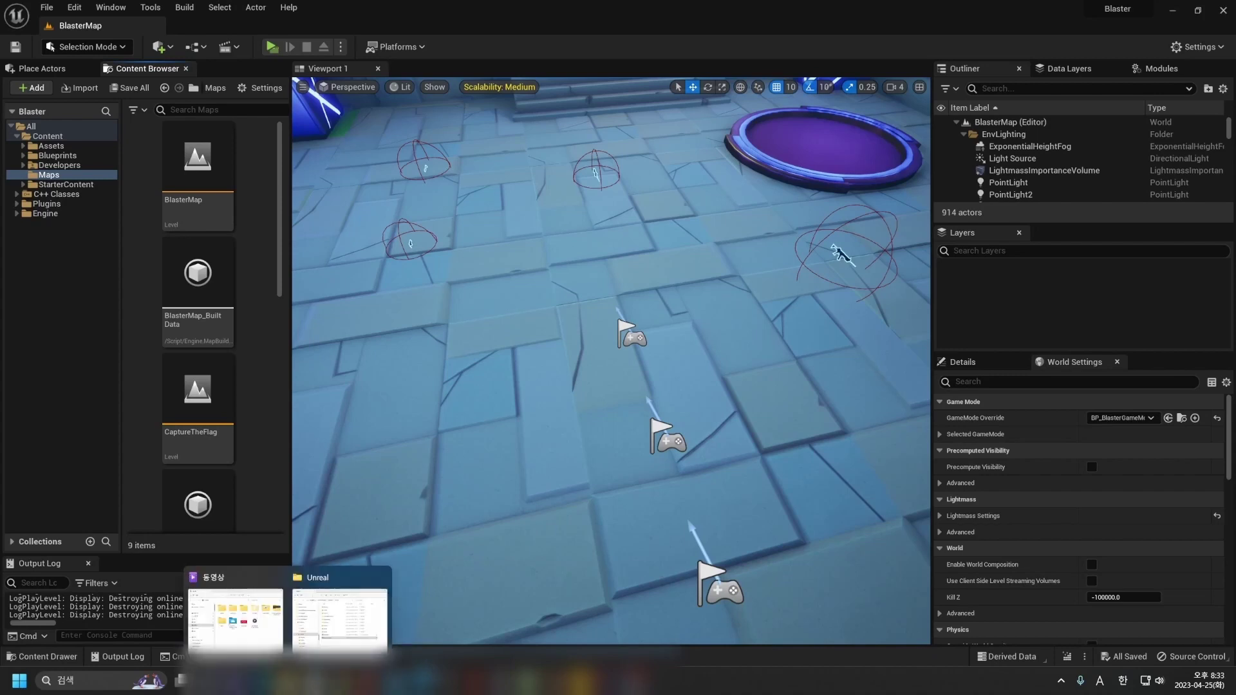
mouse_move(345, 581)
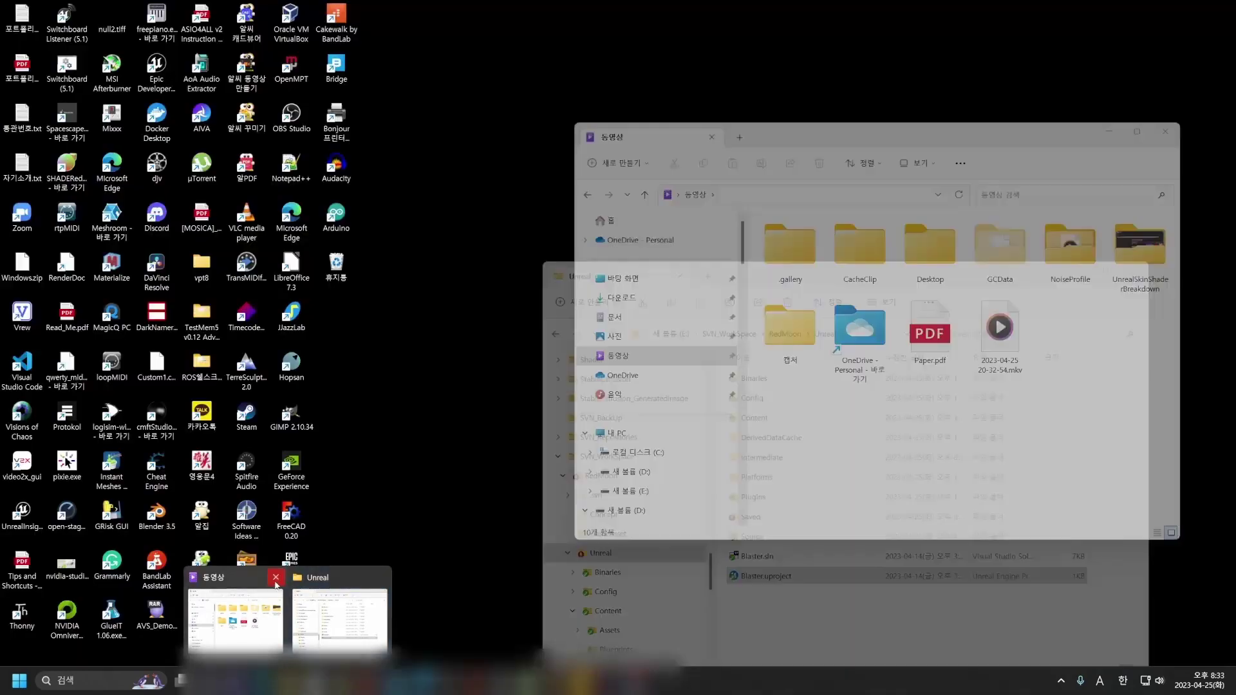
click(337, 584)
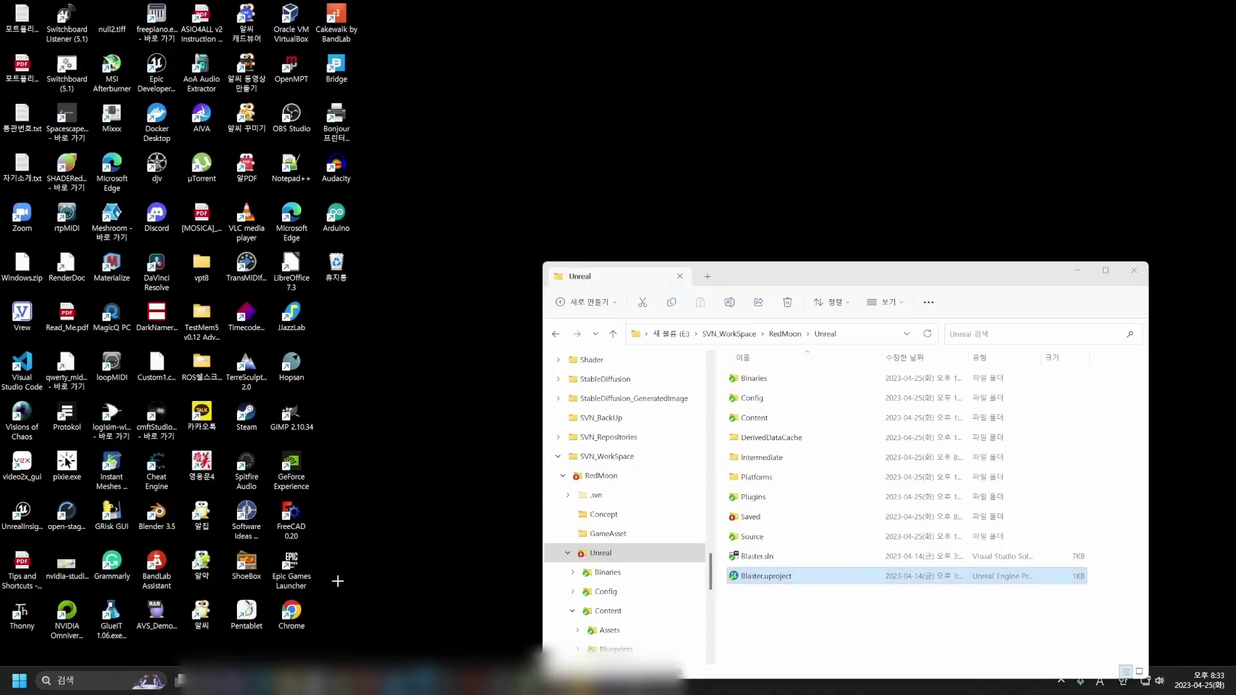
right_click(768, 584)
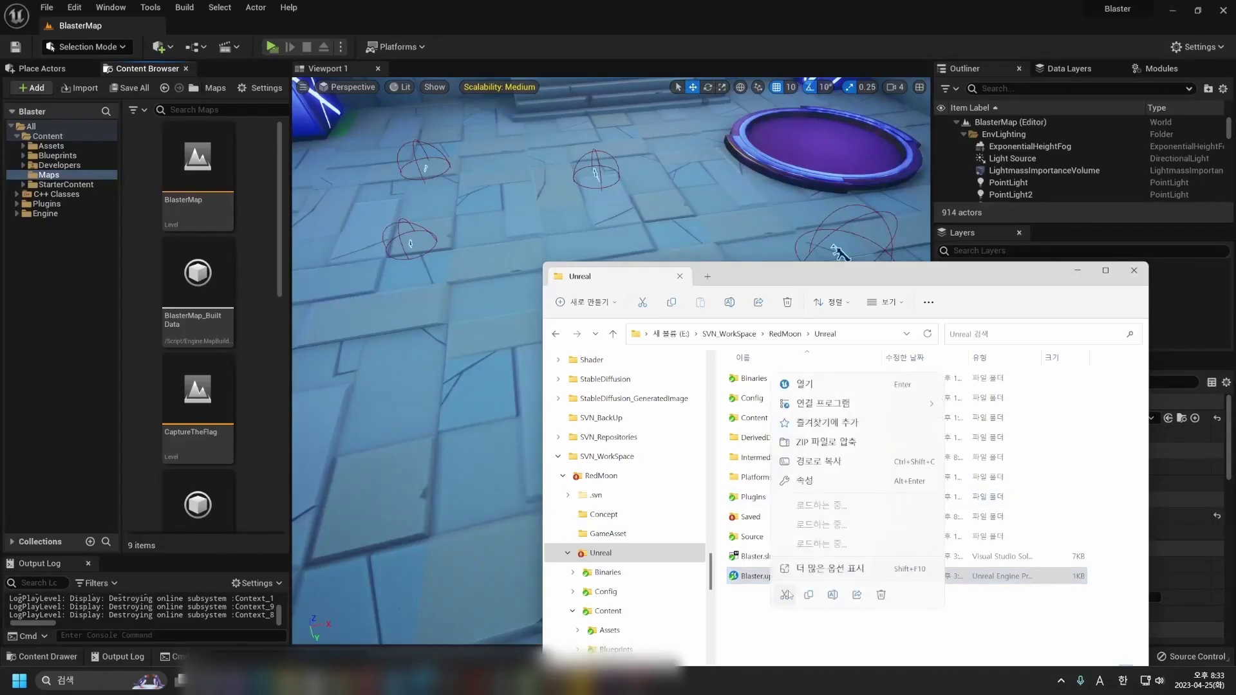
click(836, 568)
Step: Launch Blaster.uproject as a standalone game and select the Number of Players field on the menu
click(886, 247)
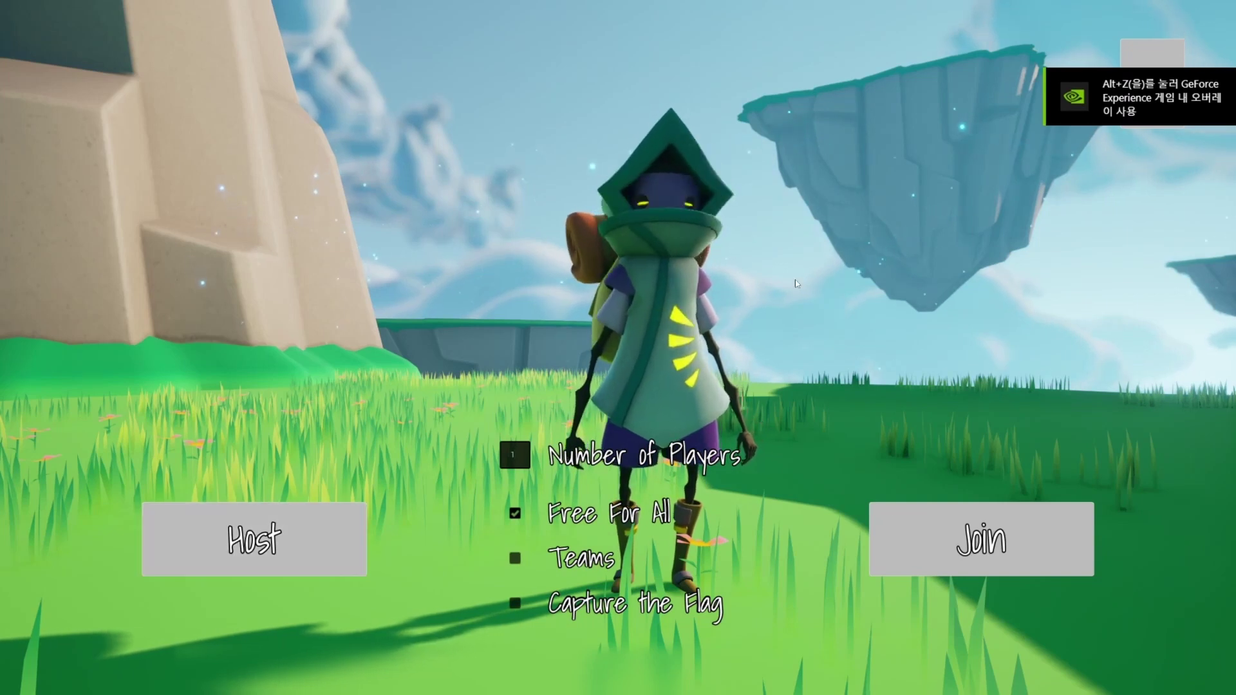
click(516, 455)
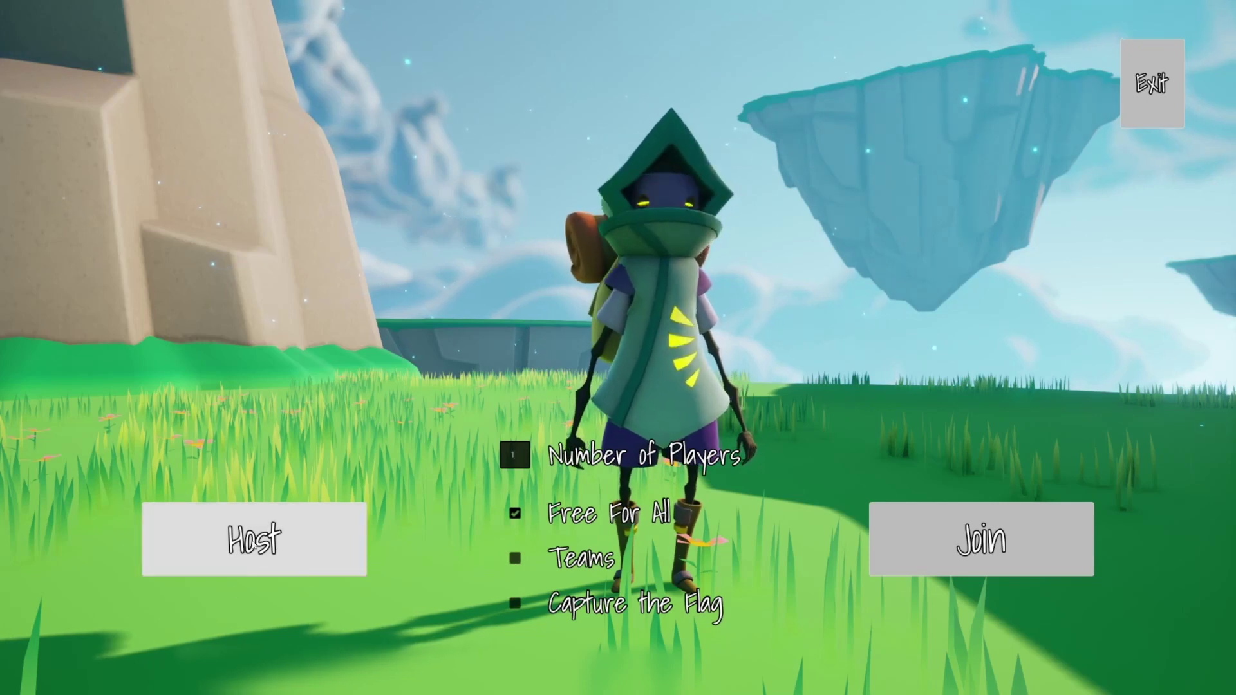
Step: Host a Free For All match, run around the arena, switch to the pistol and fire twice
click(283, 548)
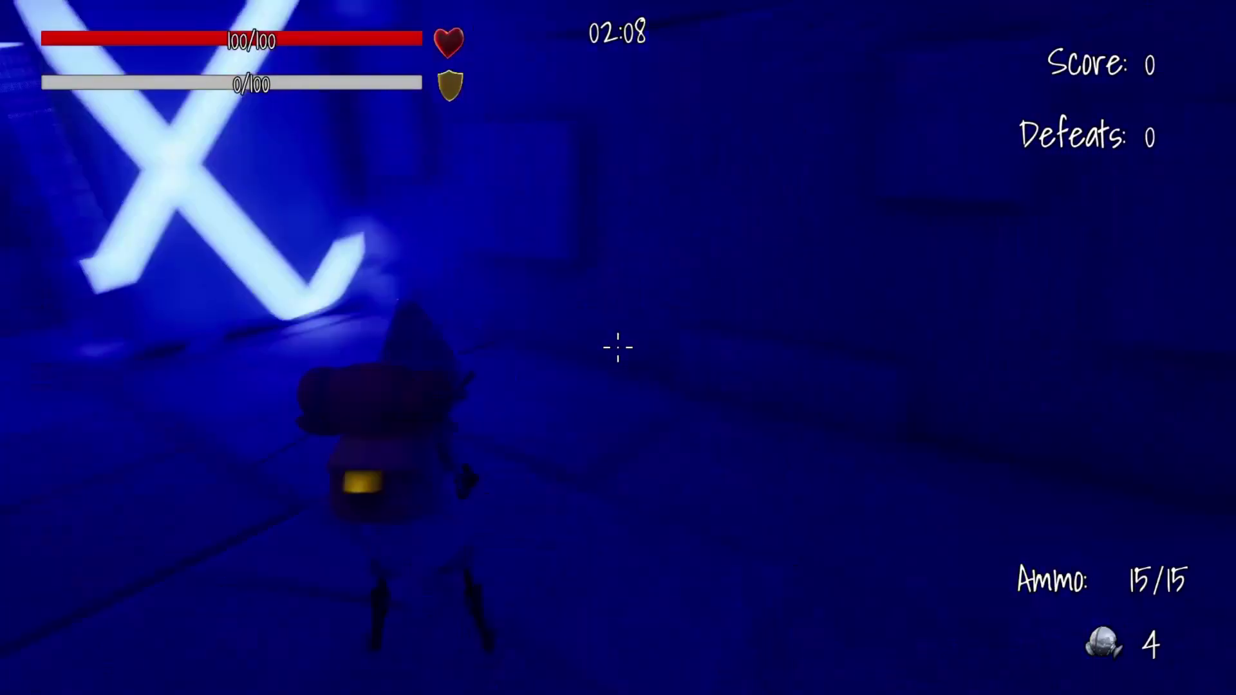
key(w)
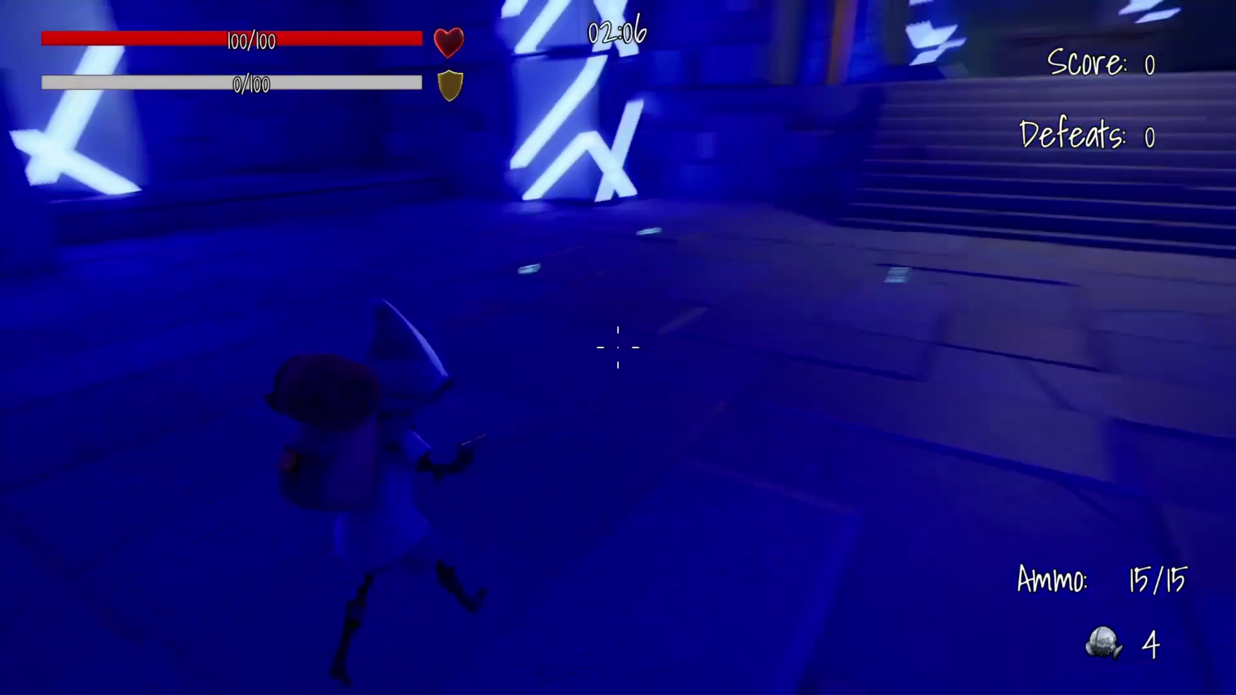
key(w)
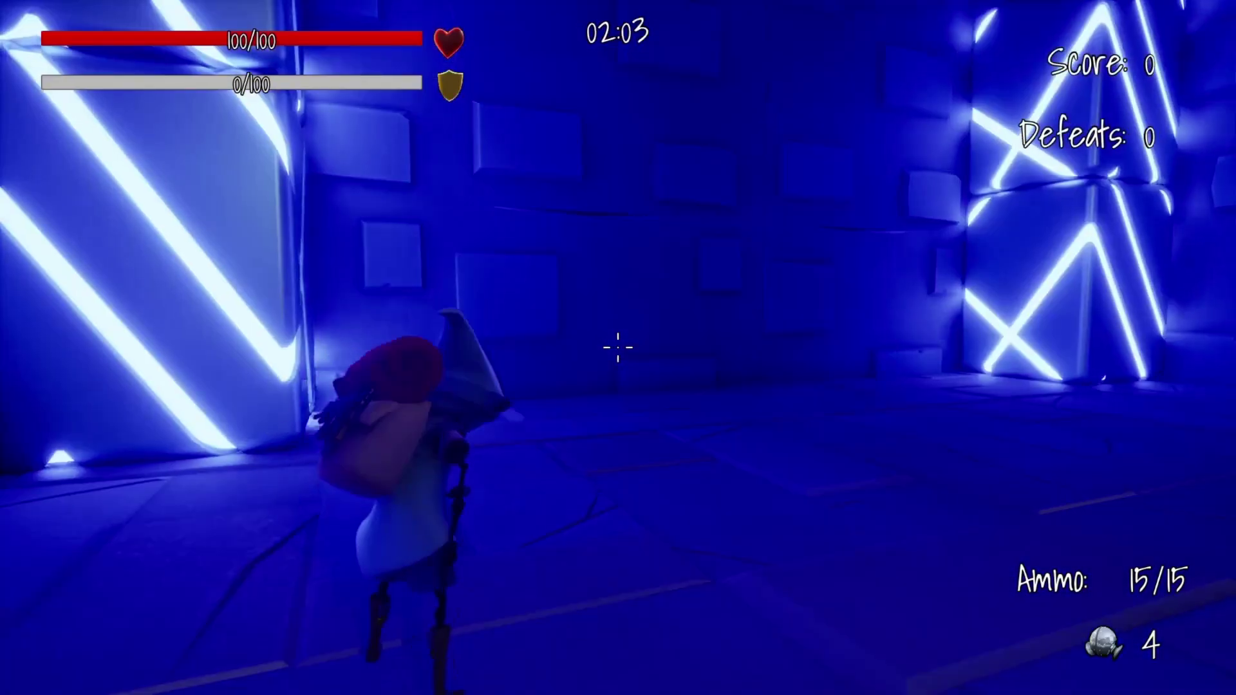
key(2)
click(618, 348)
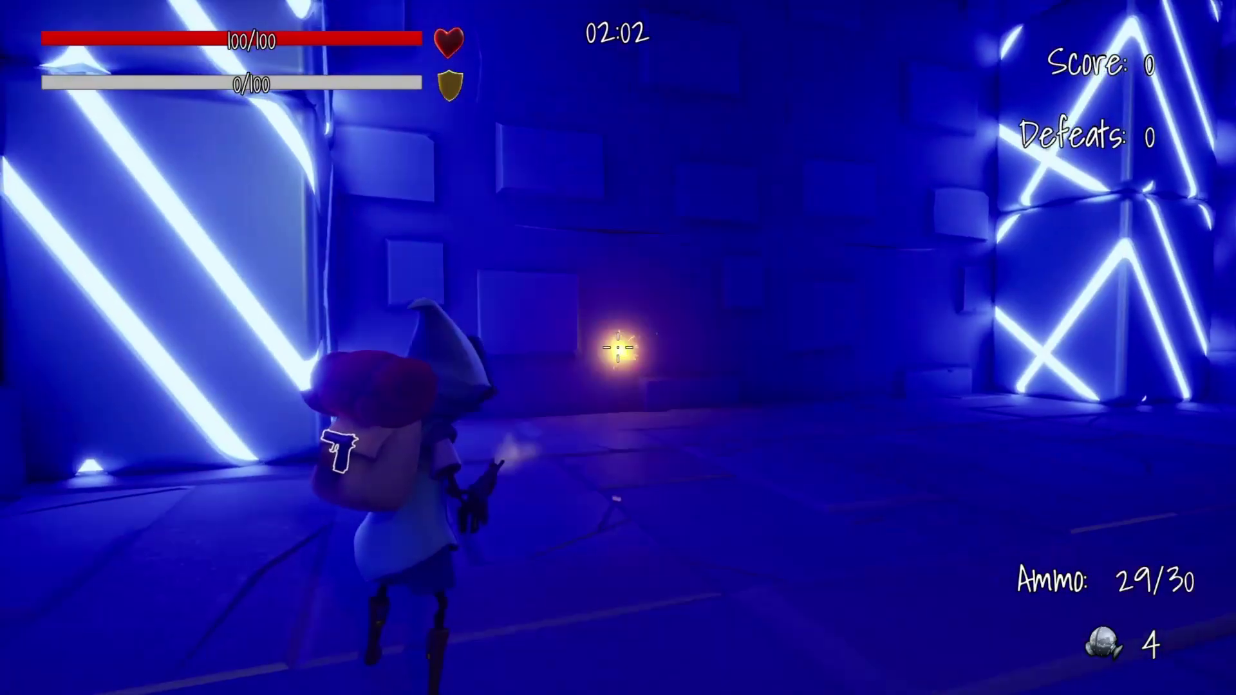
click(617, 348)
click(617, 347)
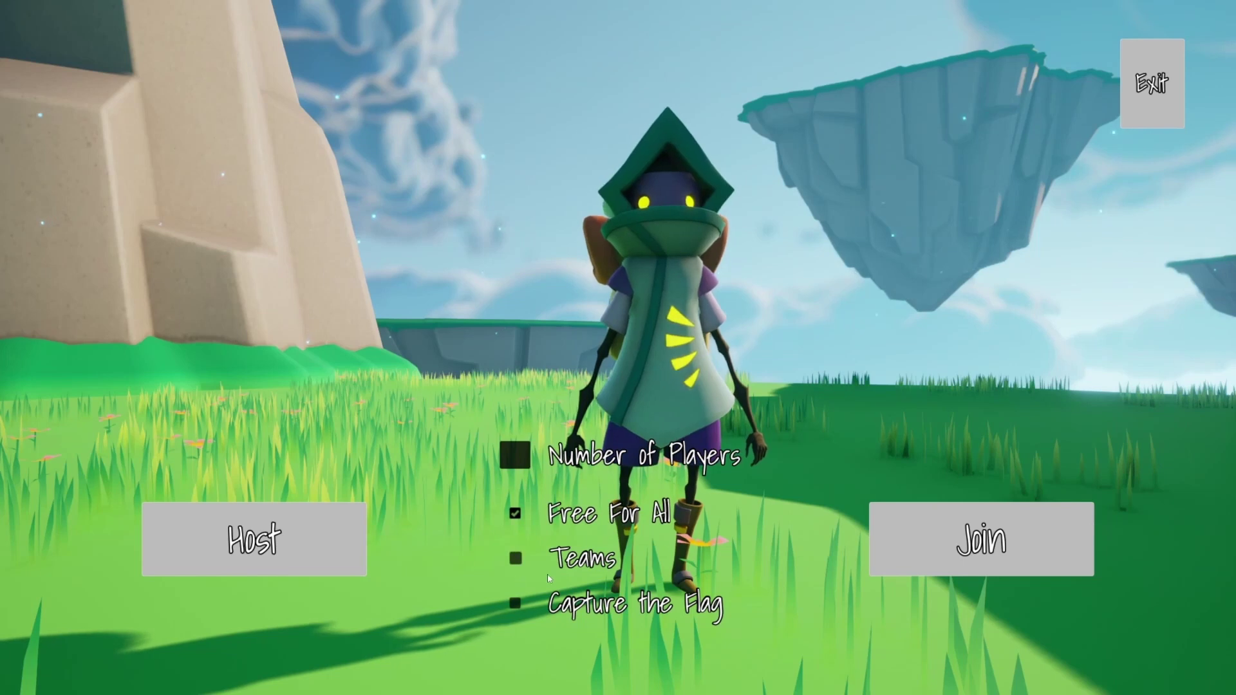
Step: Toggle the Teams, Free For All and Capture the Flag checkboxes, finishing with Capture the Flag checked
click(521, 564)
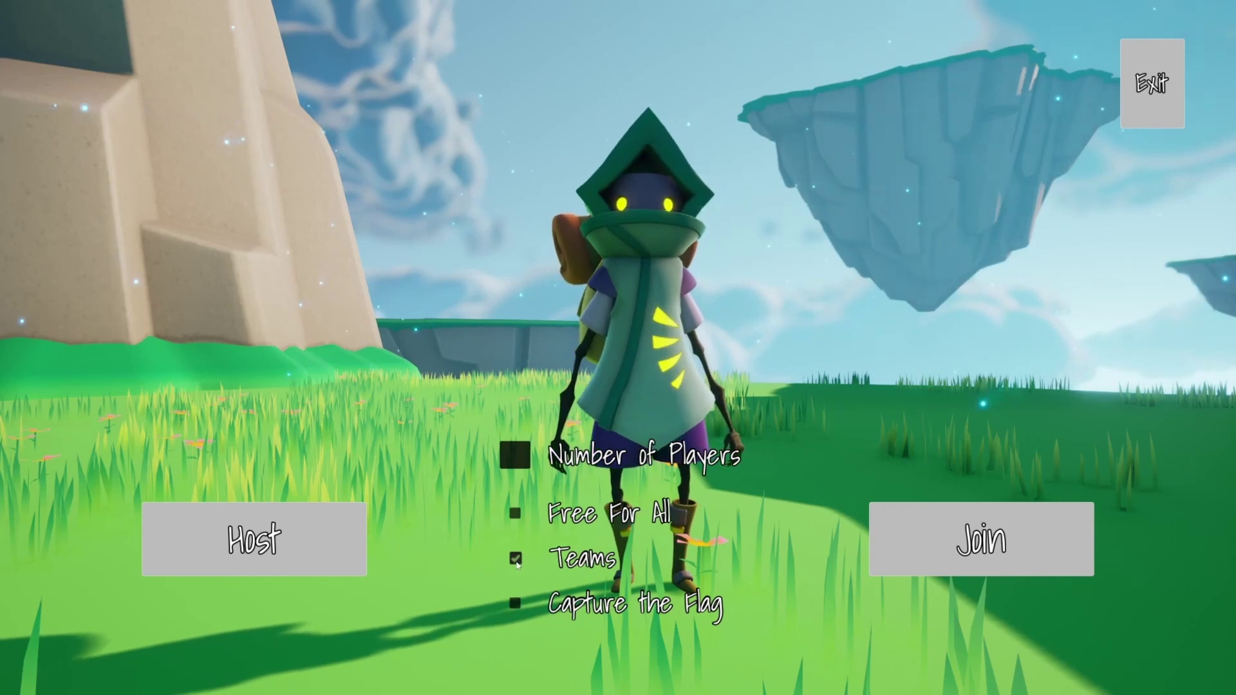
click(567, 513)
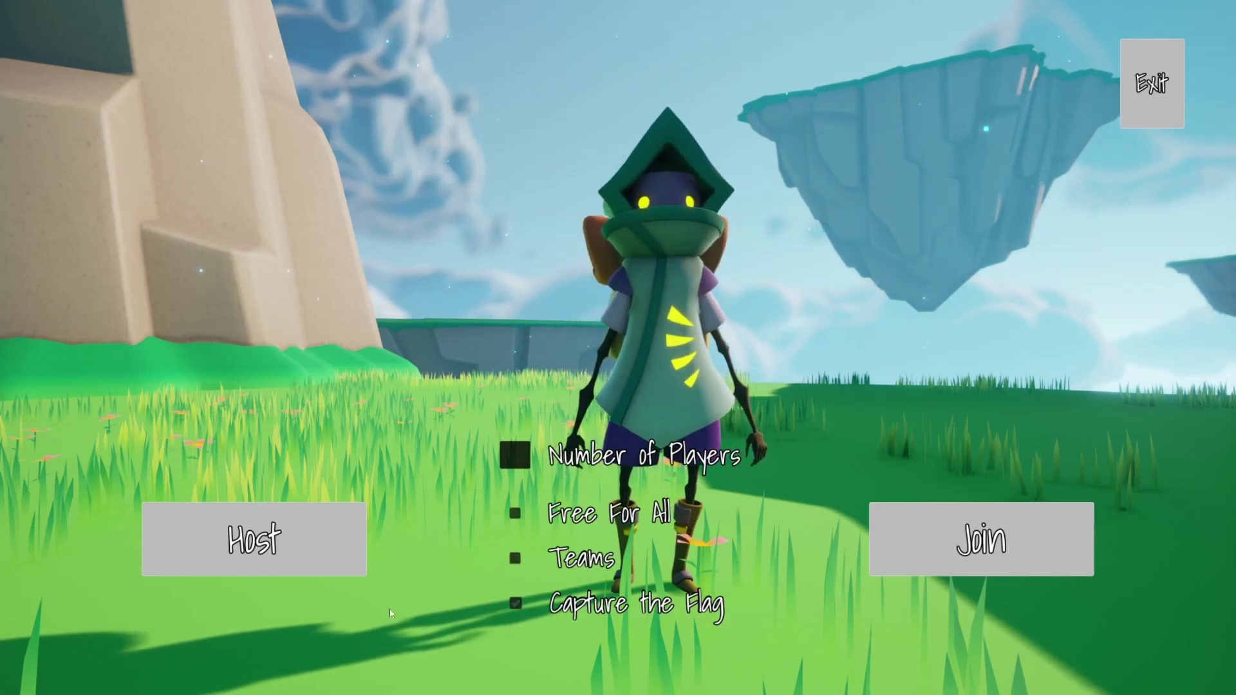
click(516, 612)
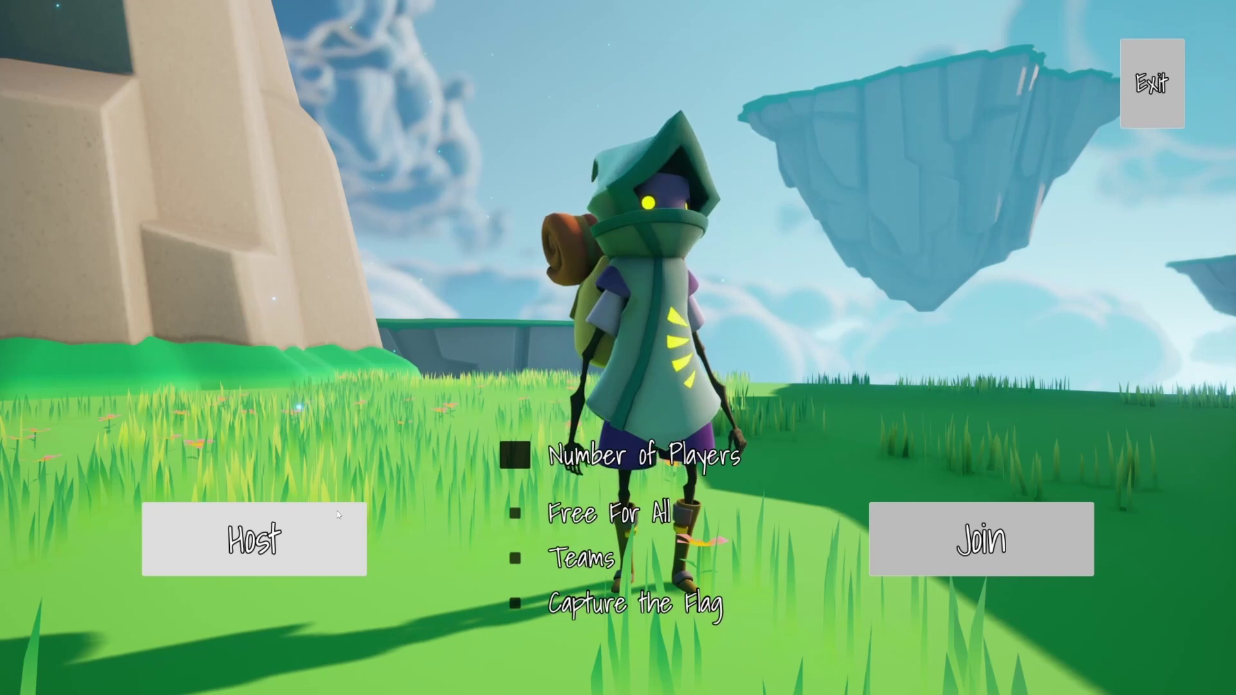
click(515, 603)
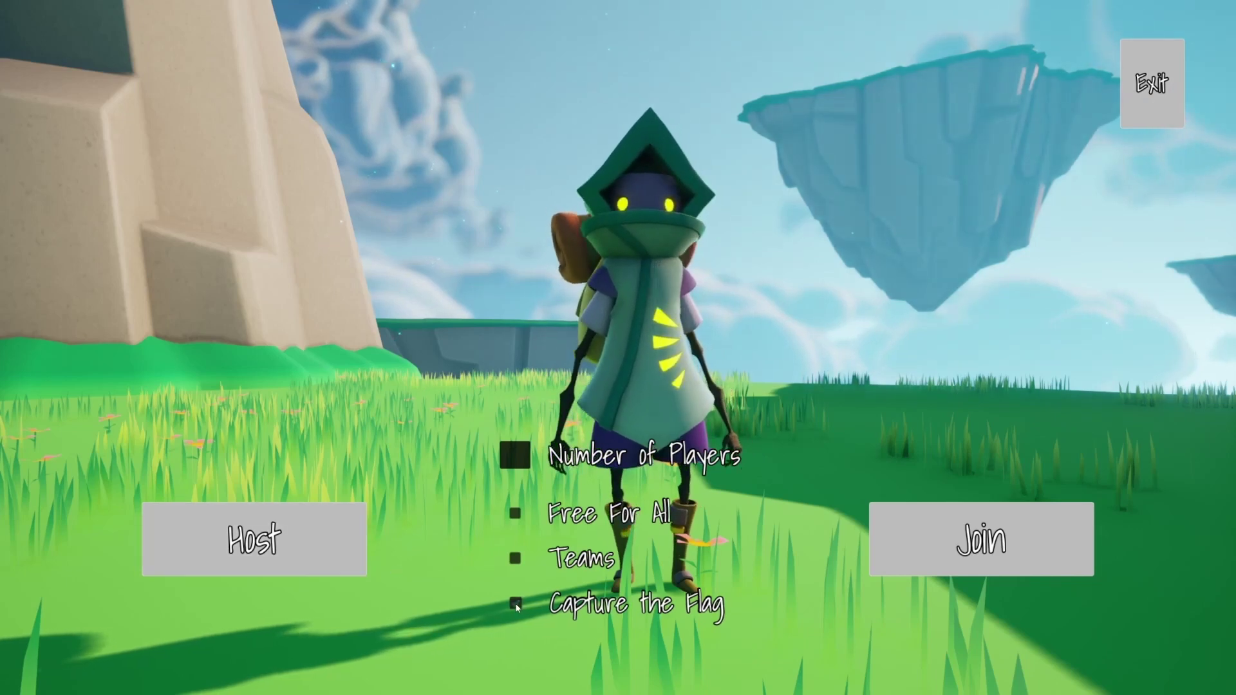
Step: Host the Capture the Flag game and run 'servertravel Lobby' from the game console
click(307, 549)
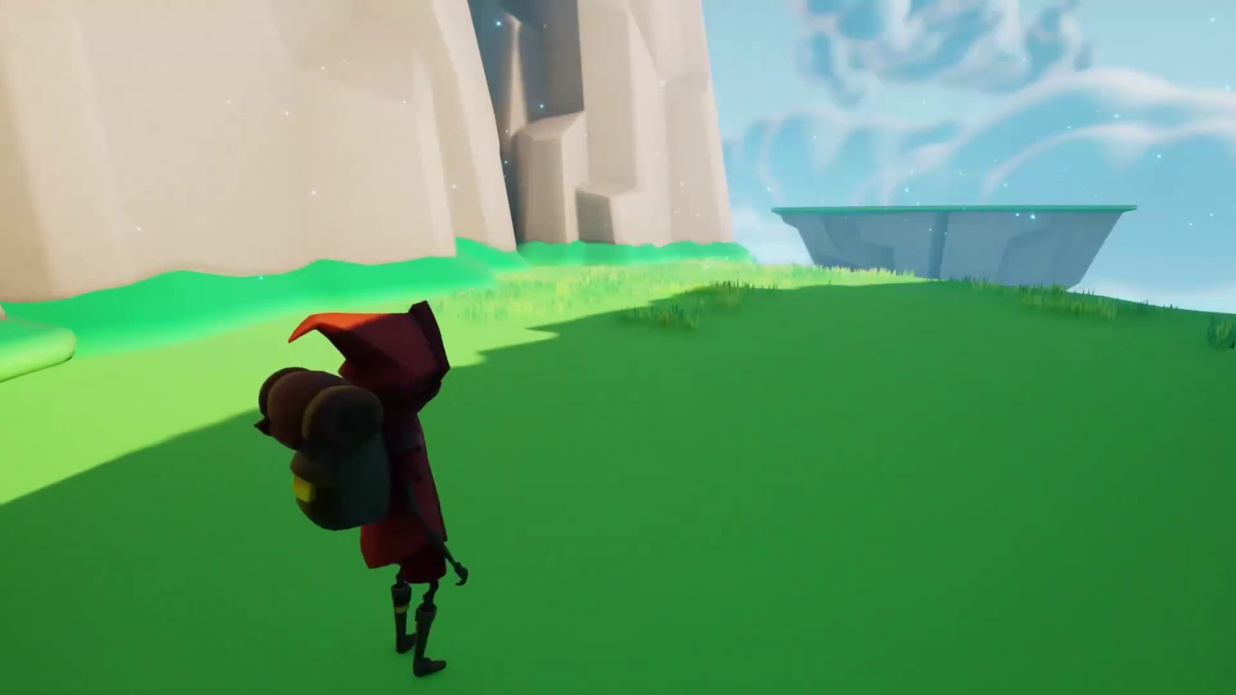
key(grave)
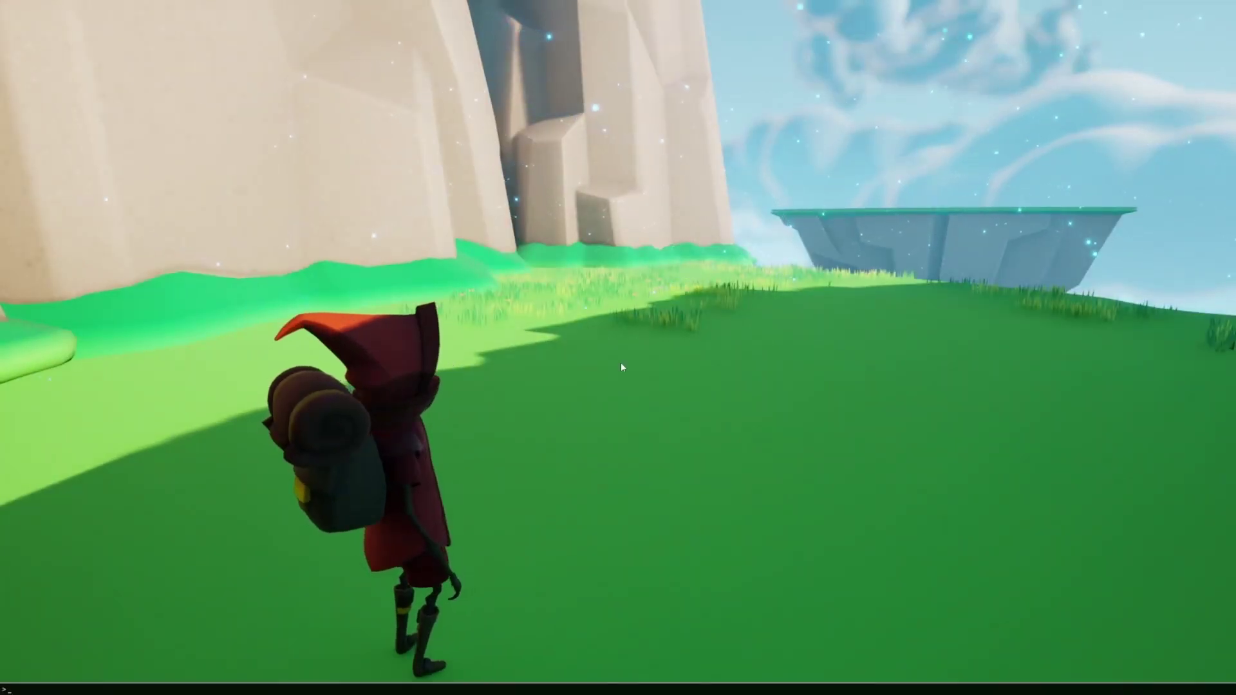
text(ser)
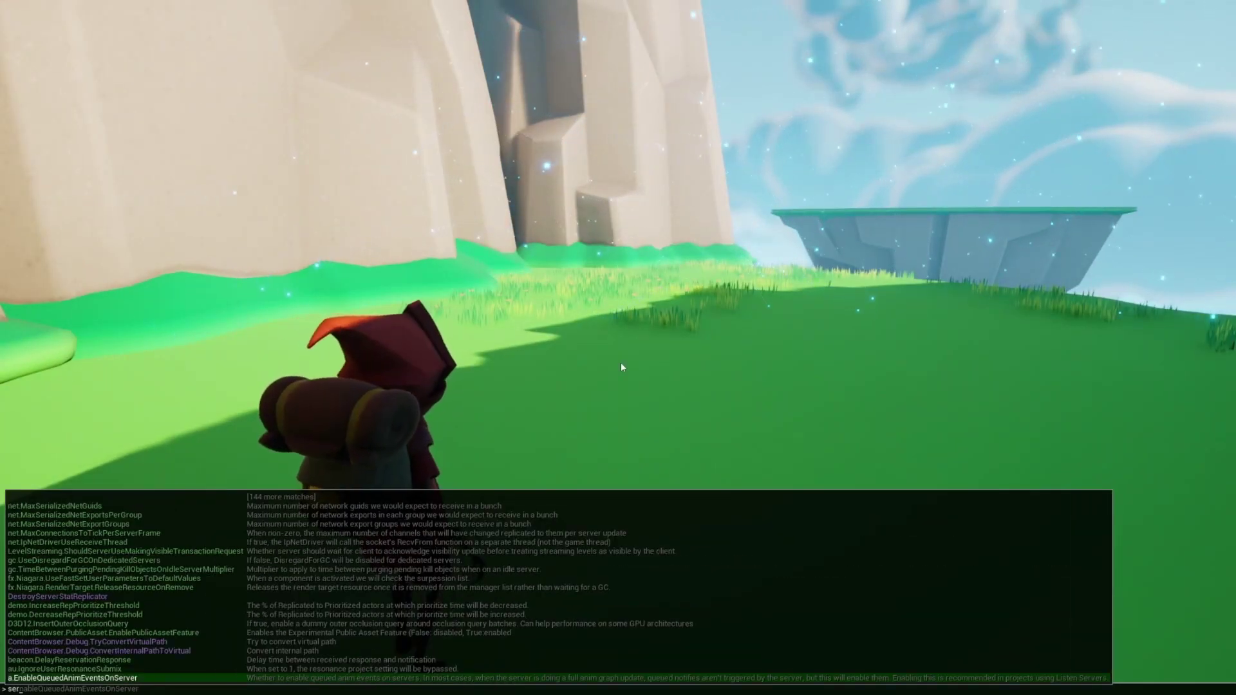
text(ver)
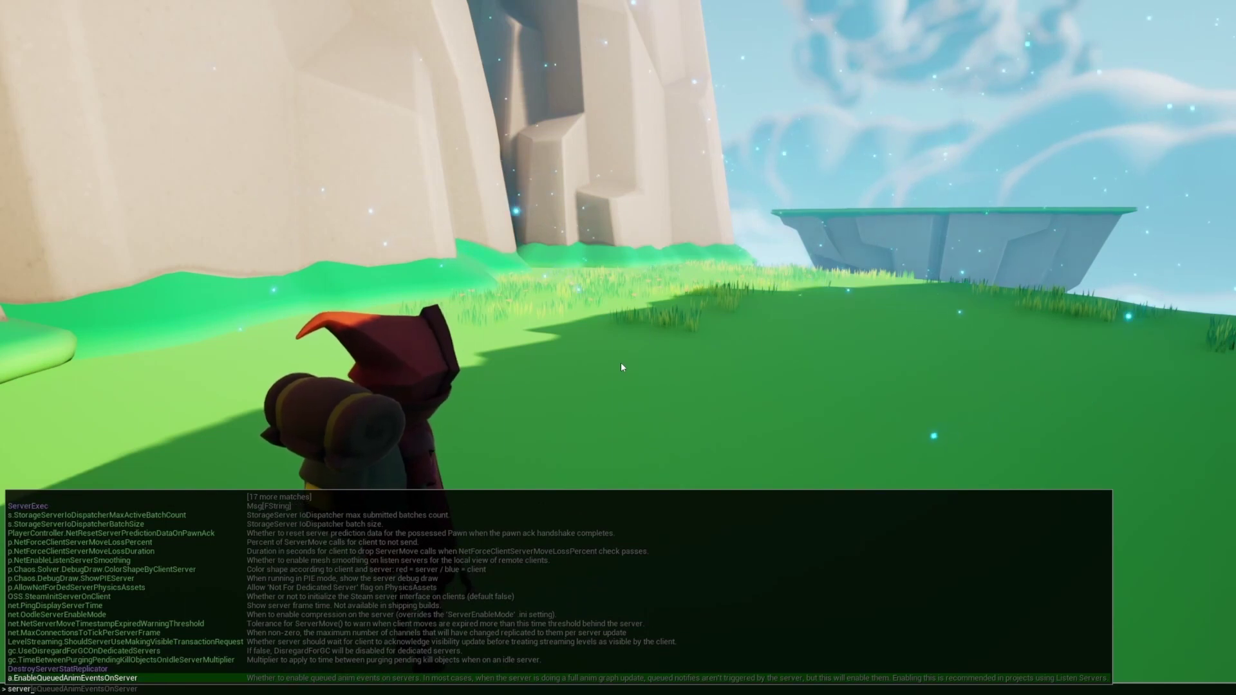
text(tra)
key(Up)
key(Up)
key(Up)
key(Up)
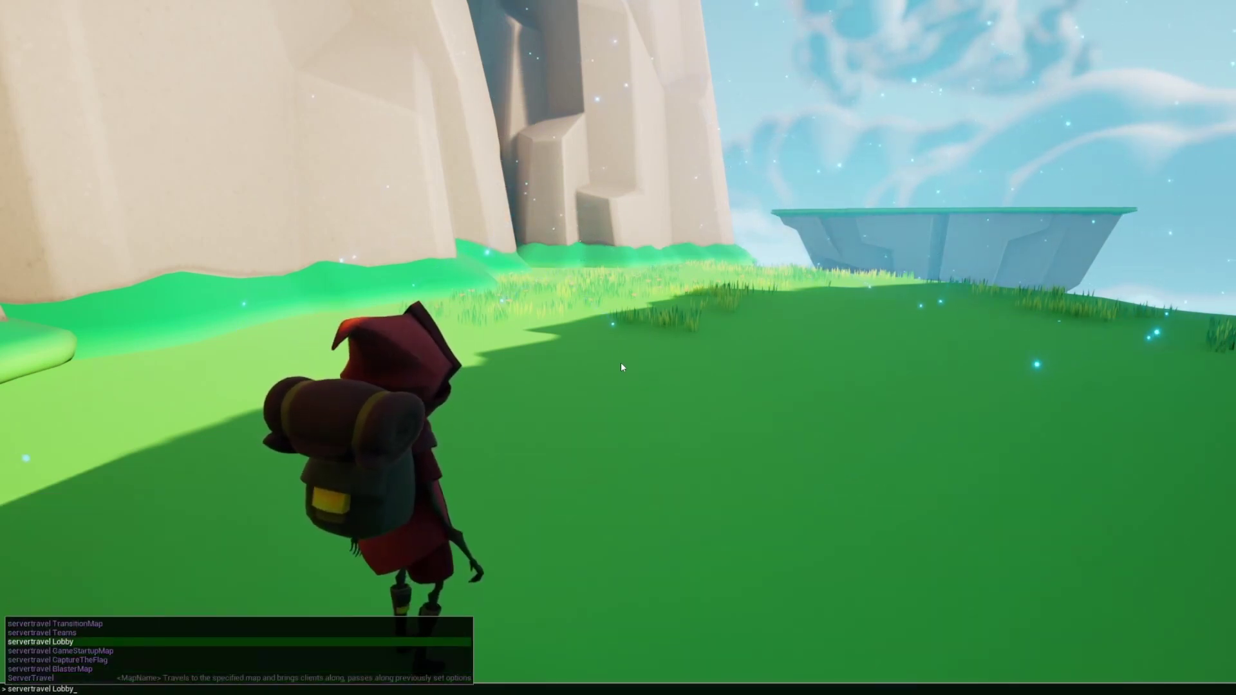
key(Return)
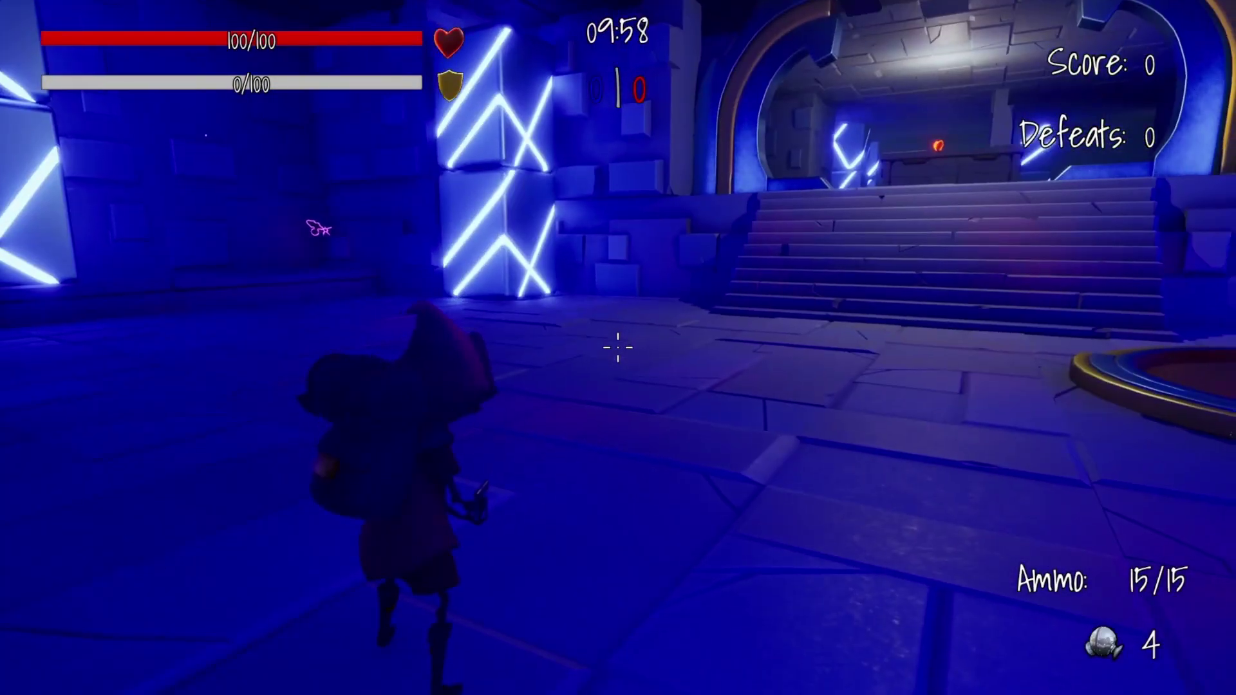
Step: Leave the Capture the Flag match through the Escape menu's Return to Main Menu option
key(Escape)
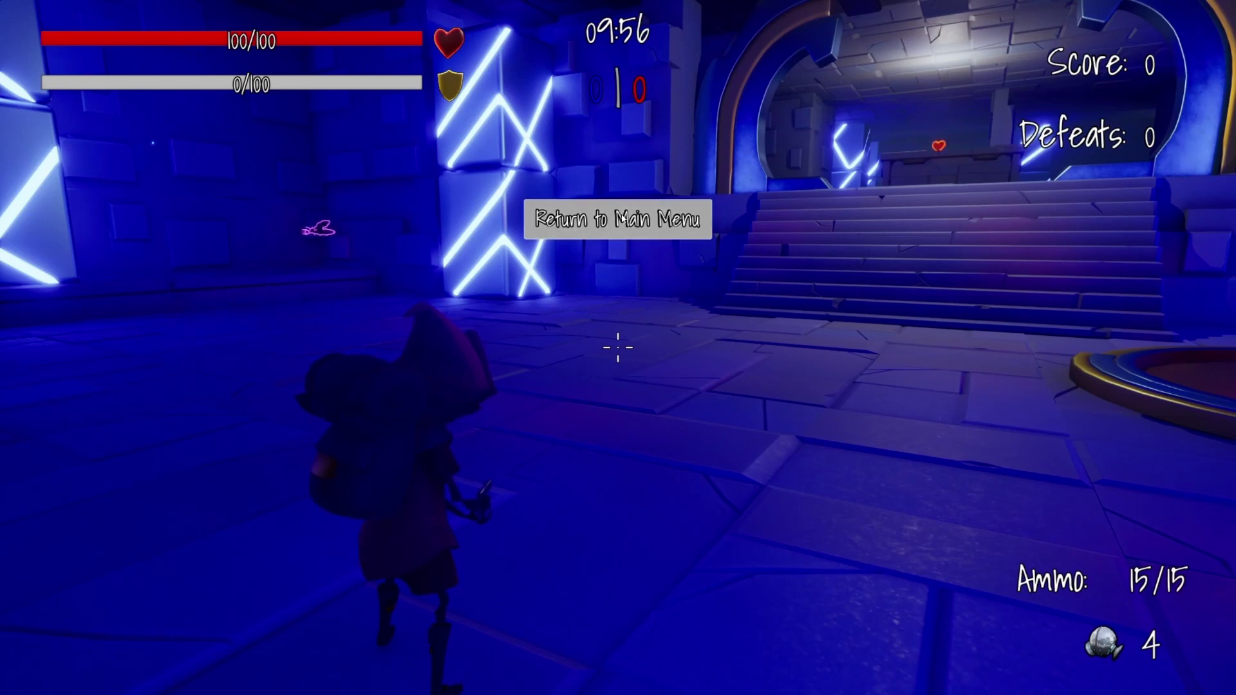
click(920, 515)
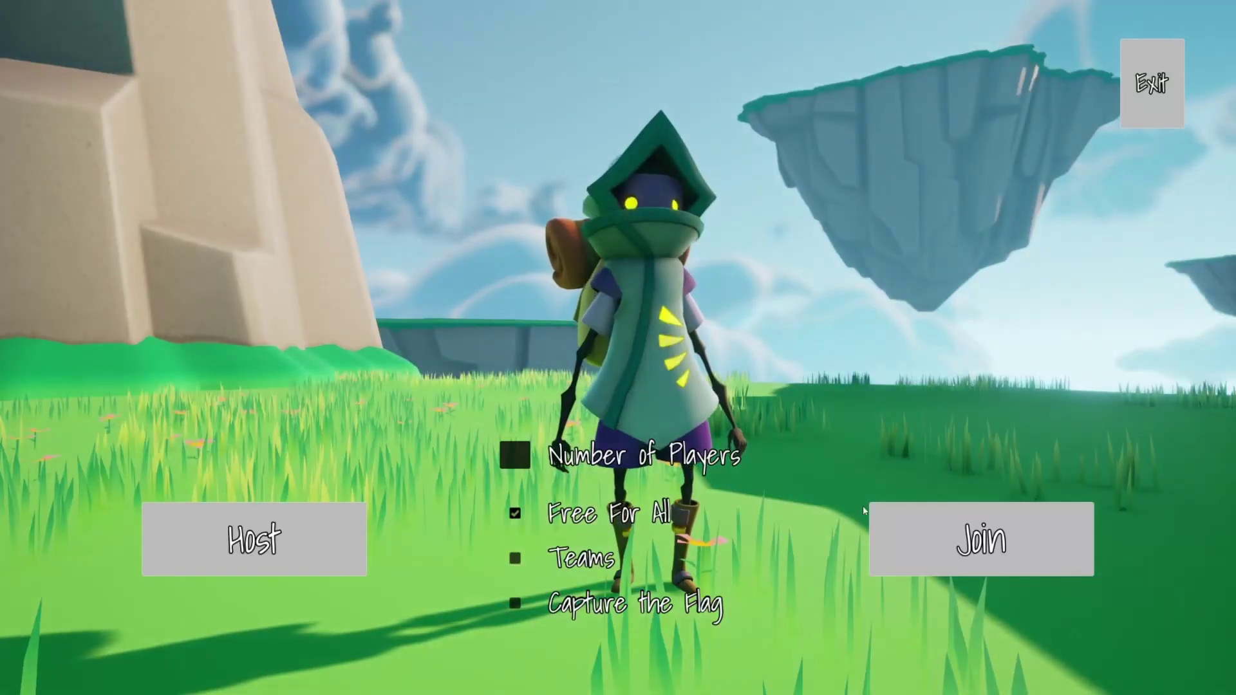
Step: Exit the game and drag the Unreal project folder window up and to the right
click(1139, 98)
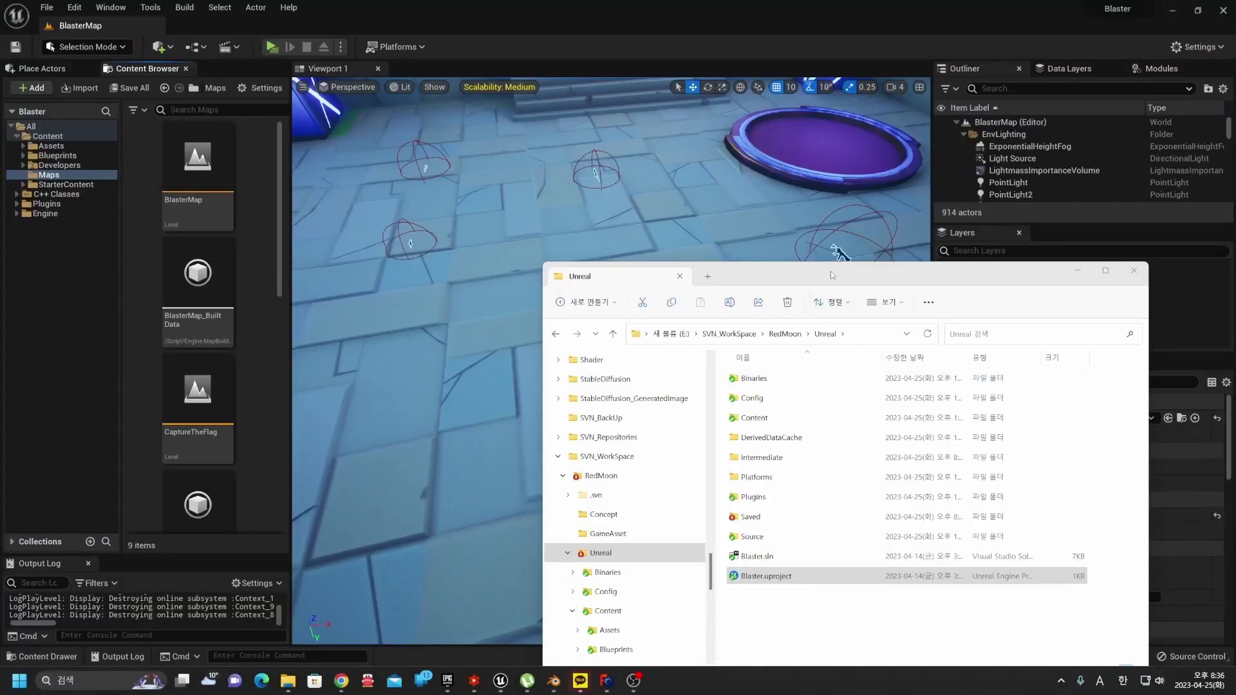
drag(830, 274, 877, 227)
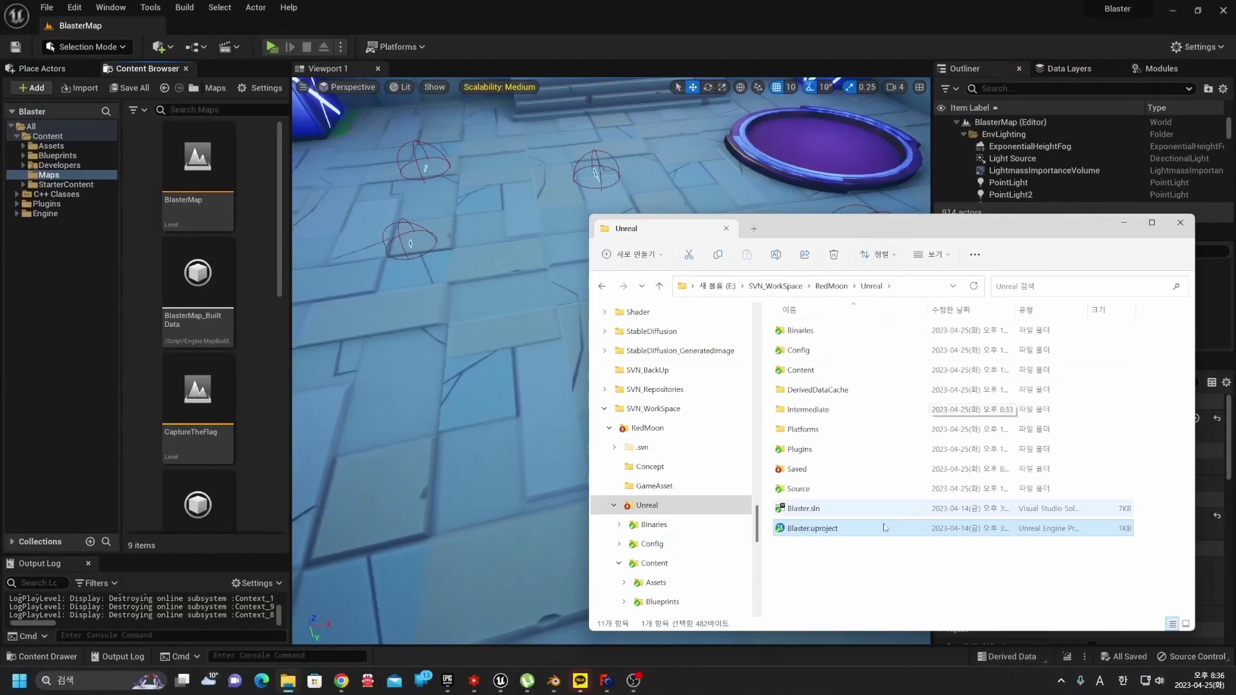
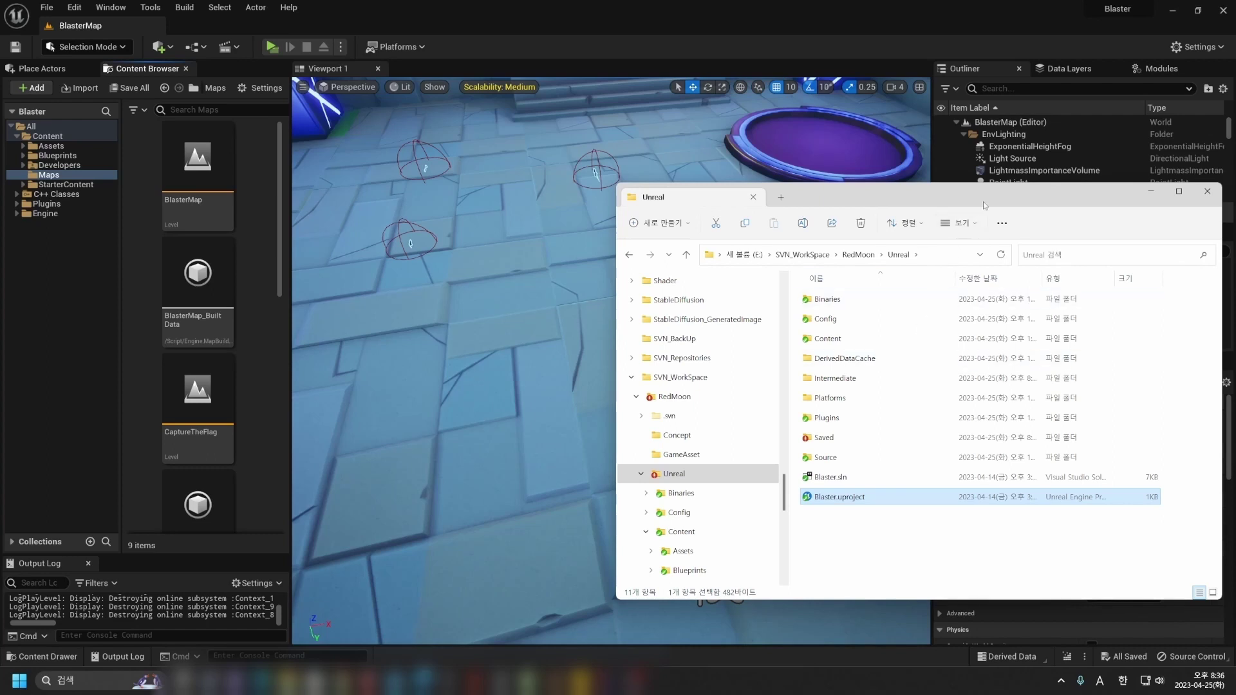
Step: Drag the project folder window aside, out of the editor's way
drag(983, 205, 923, 241)
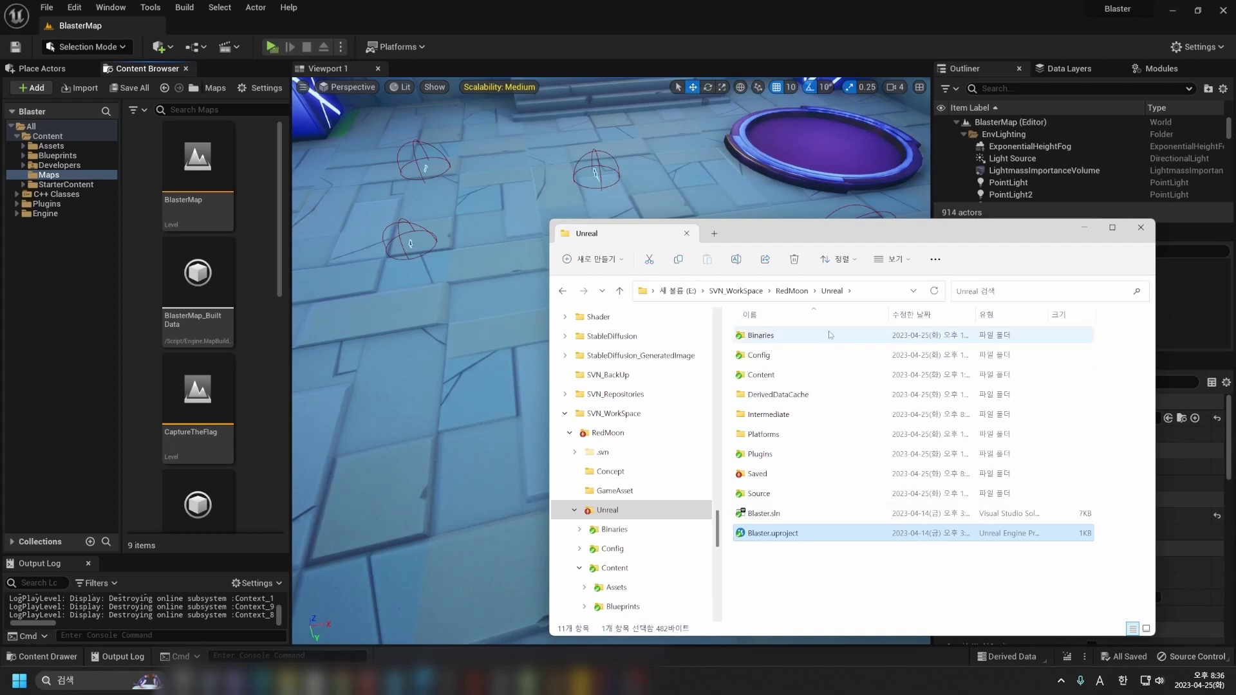
drag(891, 233, 915, 220)
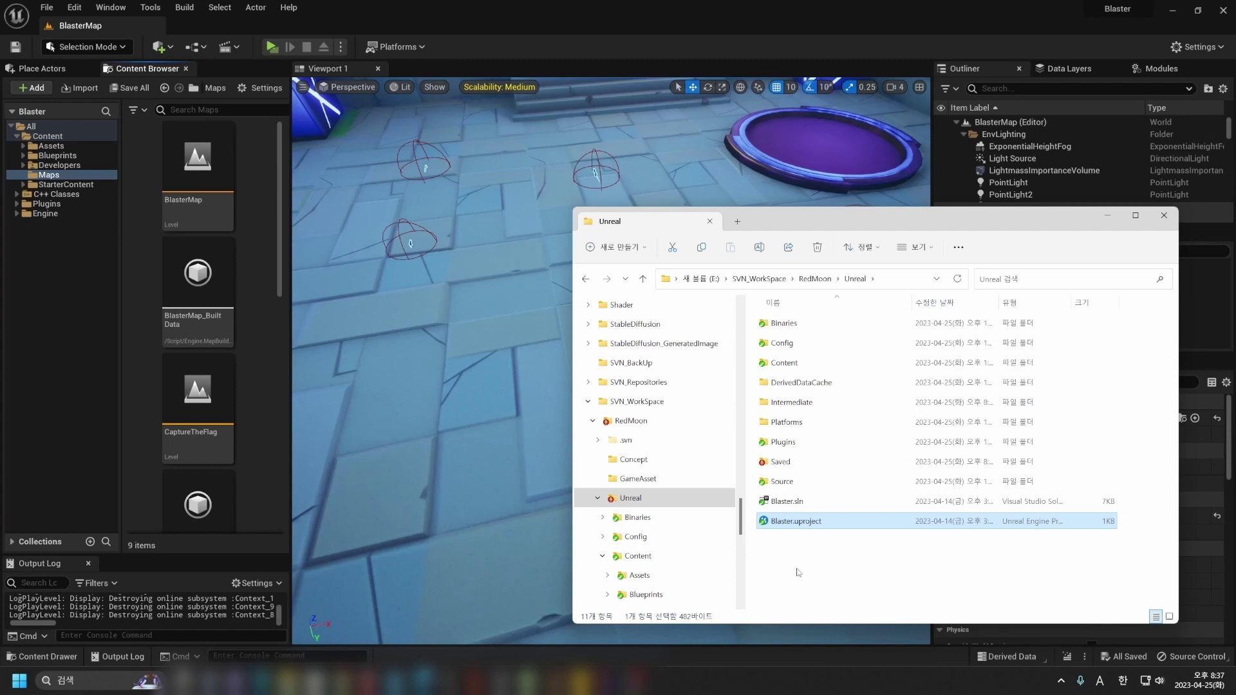
drag(913, 221, 857, 204)
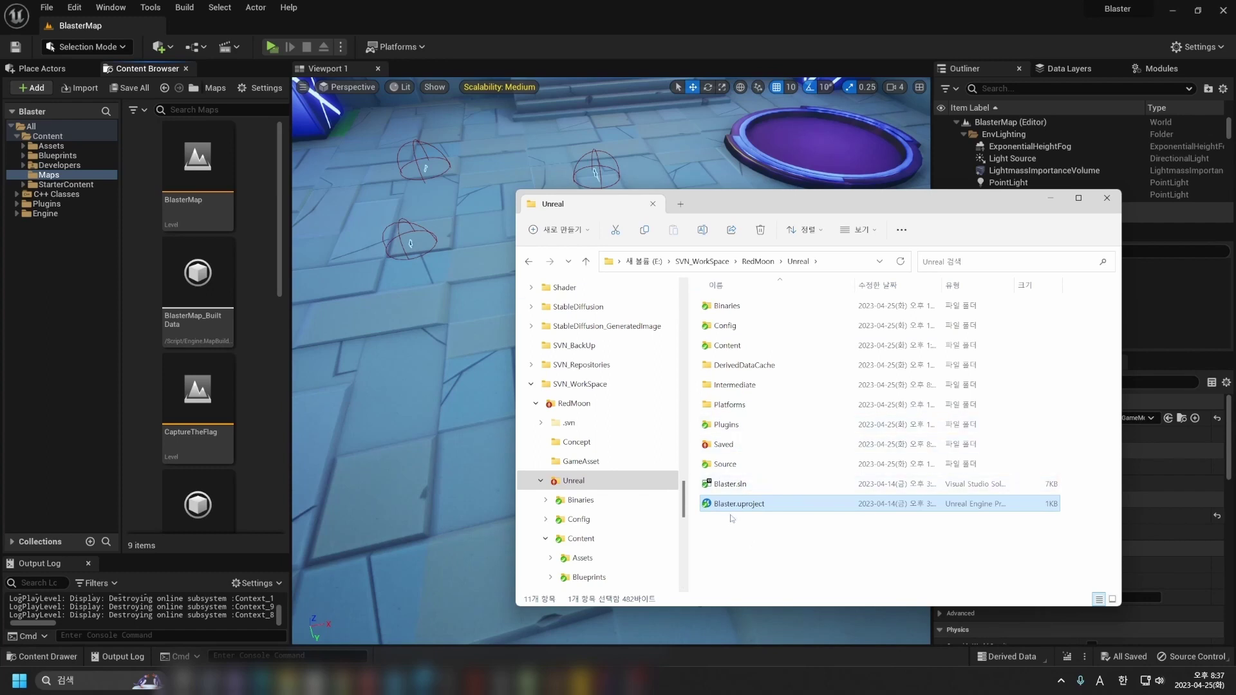
drag(824, 203, 950, 272)
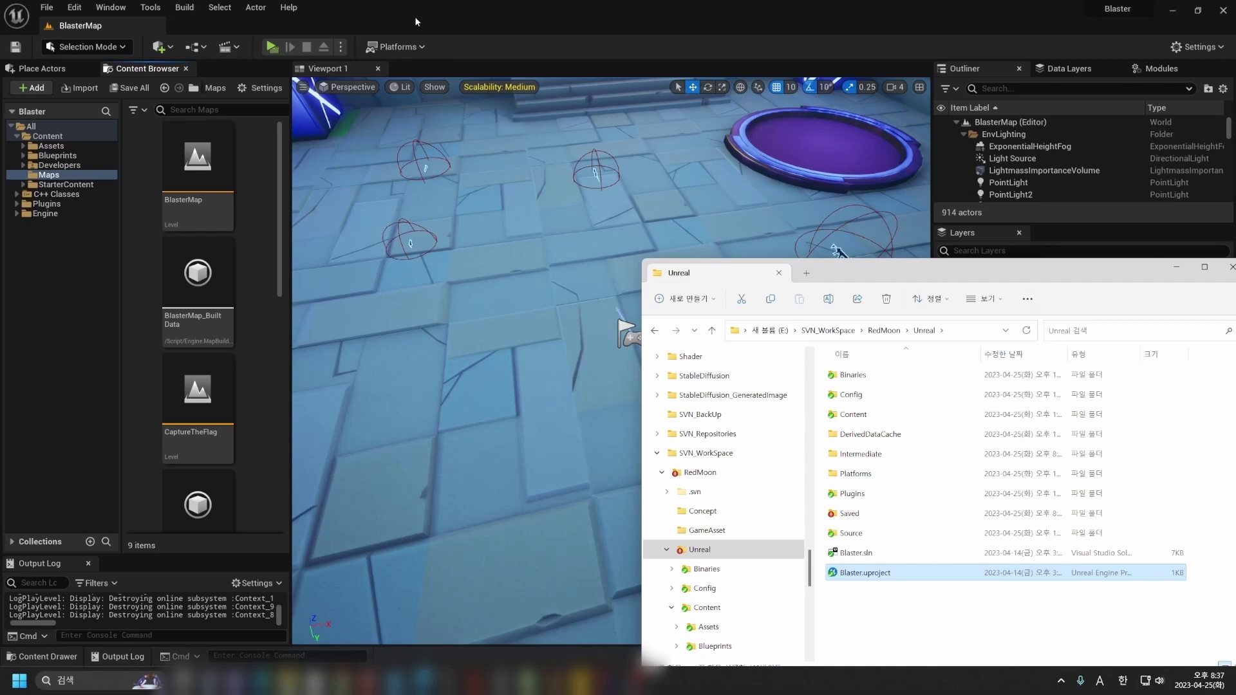
Step: Bring the BlasterMap editor to the front and check the Play options dropdown
click(563, 16)
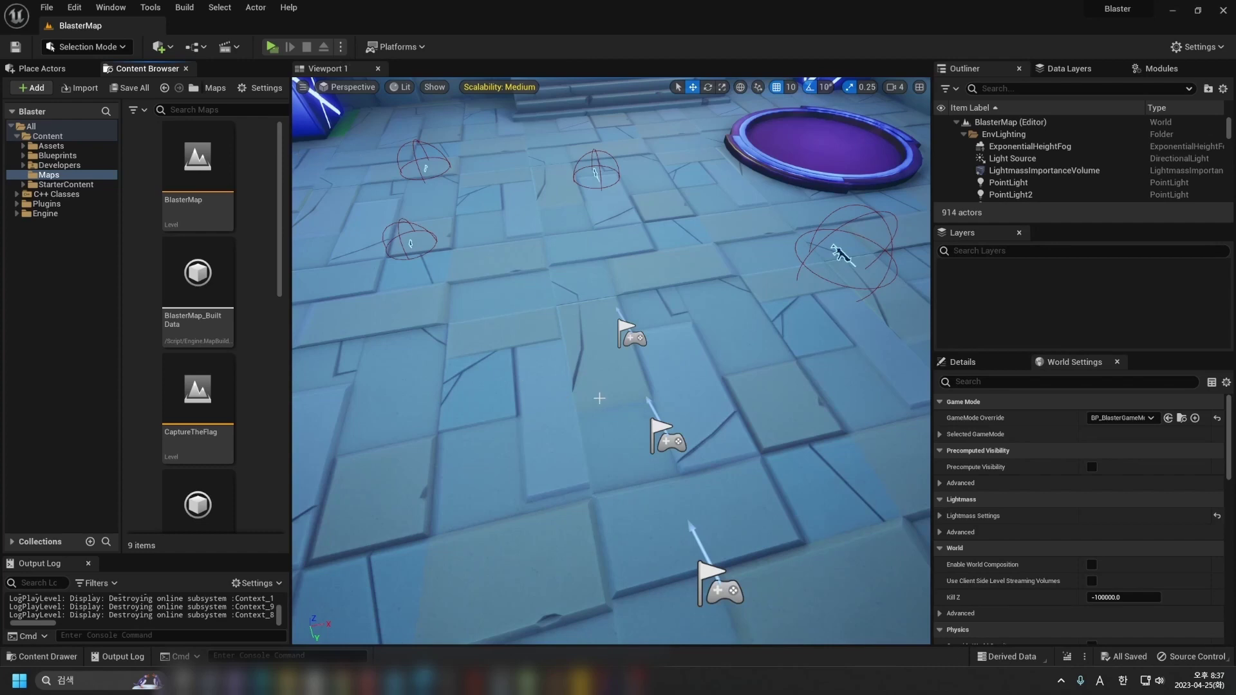
scroll(601, 411, up, 2)
scroll(513, 395, down, 2)
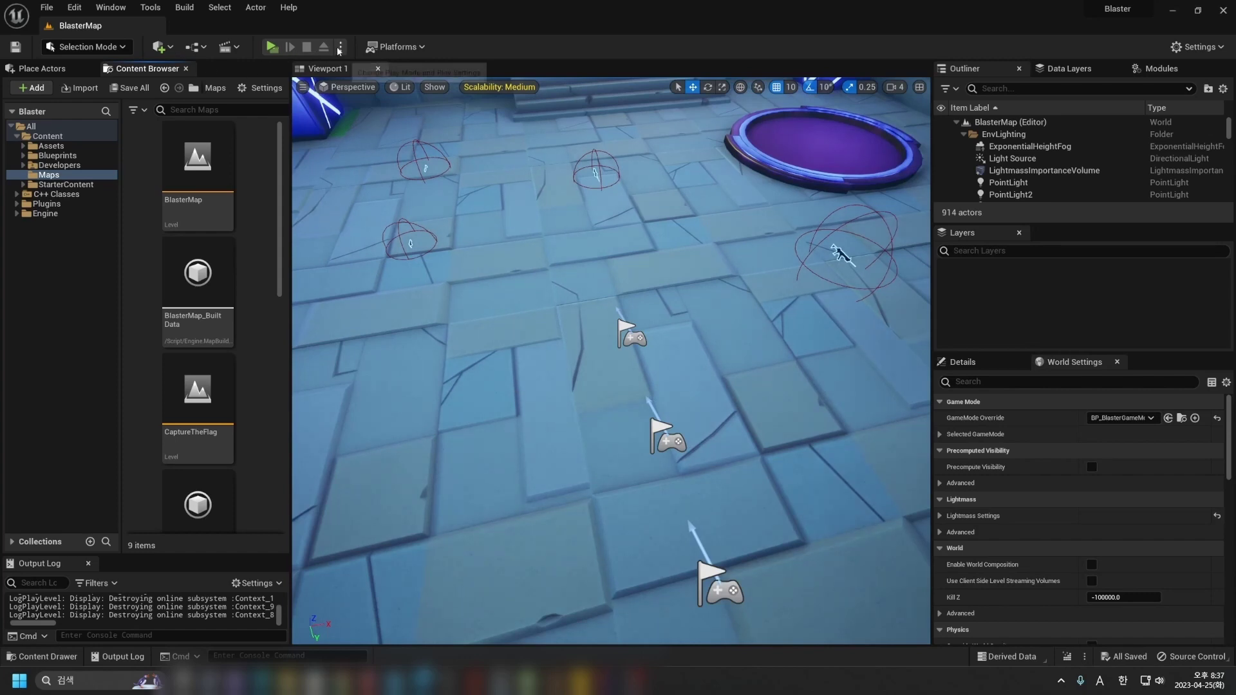
click(341, 47)
click(277, 51)
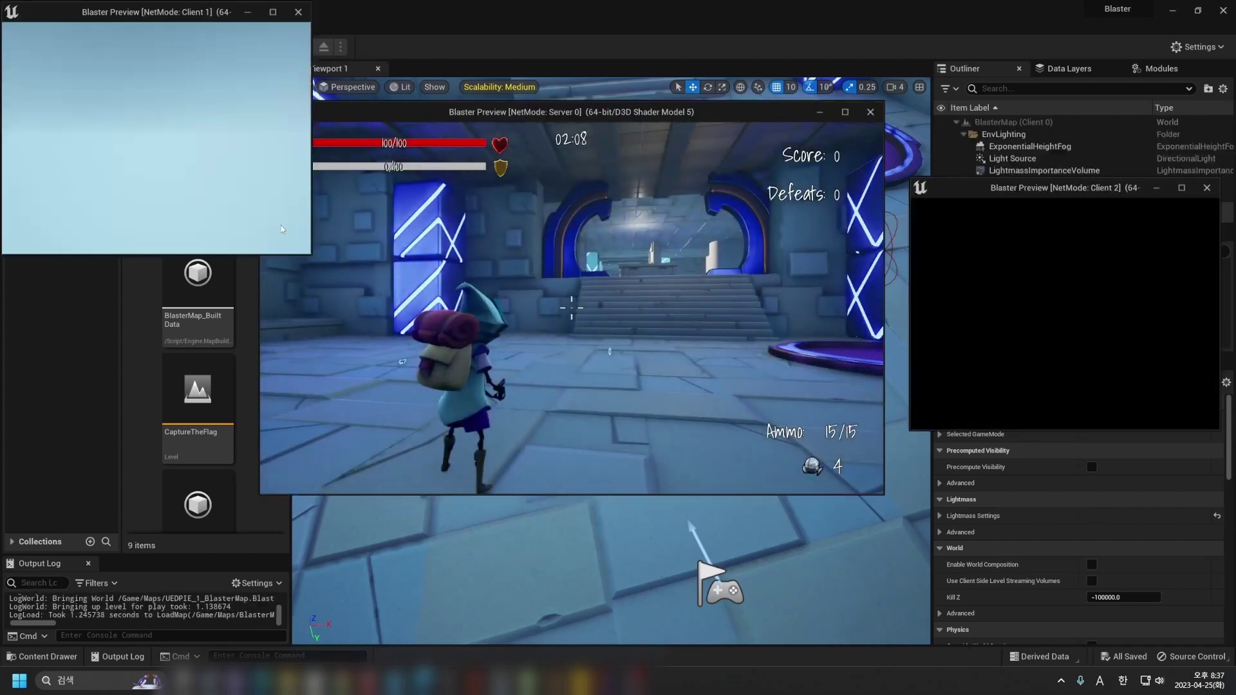
Step: Spread the Client 1 and Client 2 windows apart, then pick up the rifle (30/30) as the server player
drag(206, 13, 332, 279)
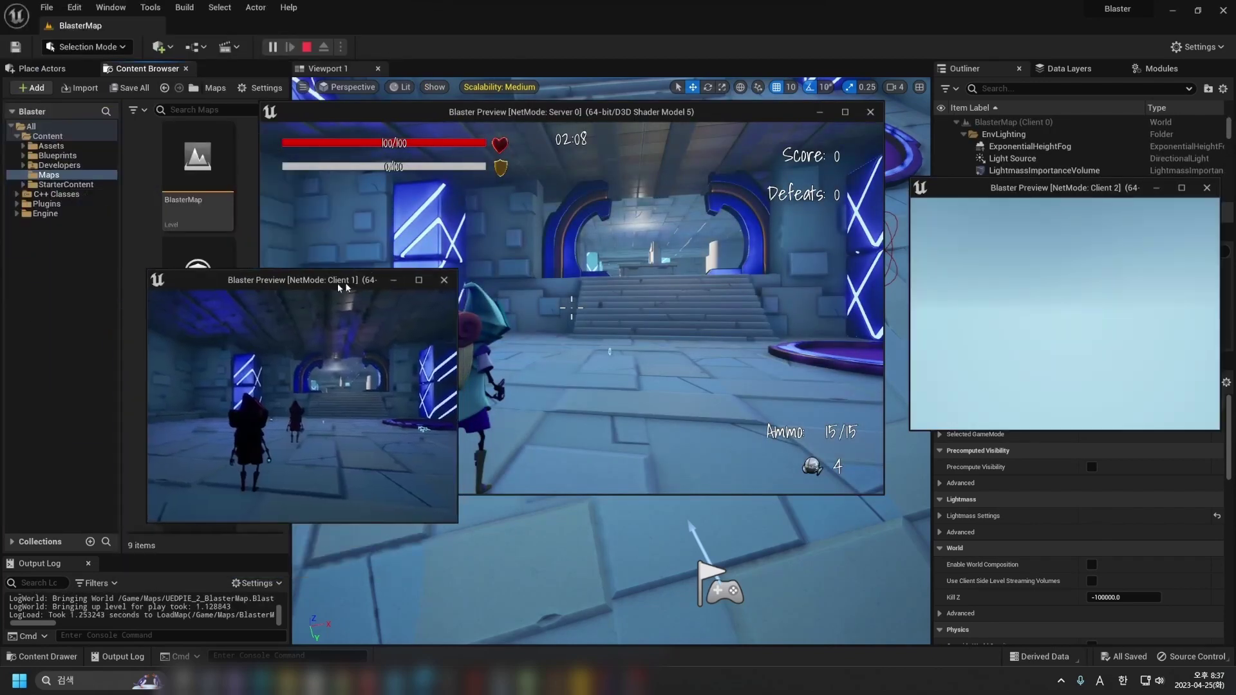
drag(1092, 206, 1031, 377)
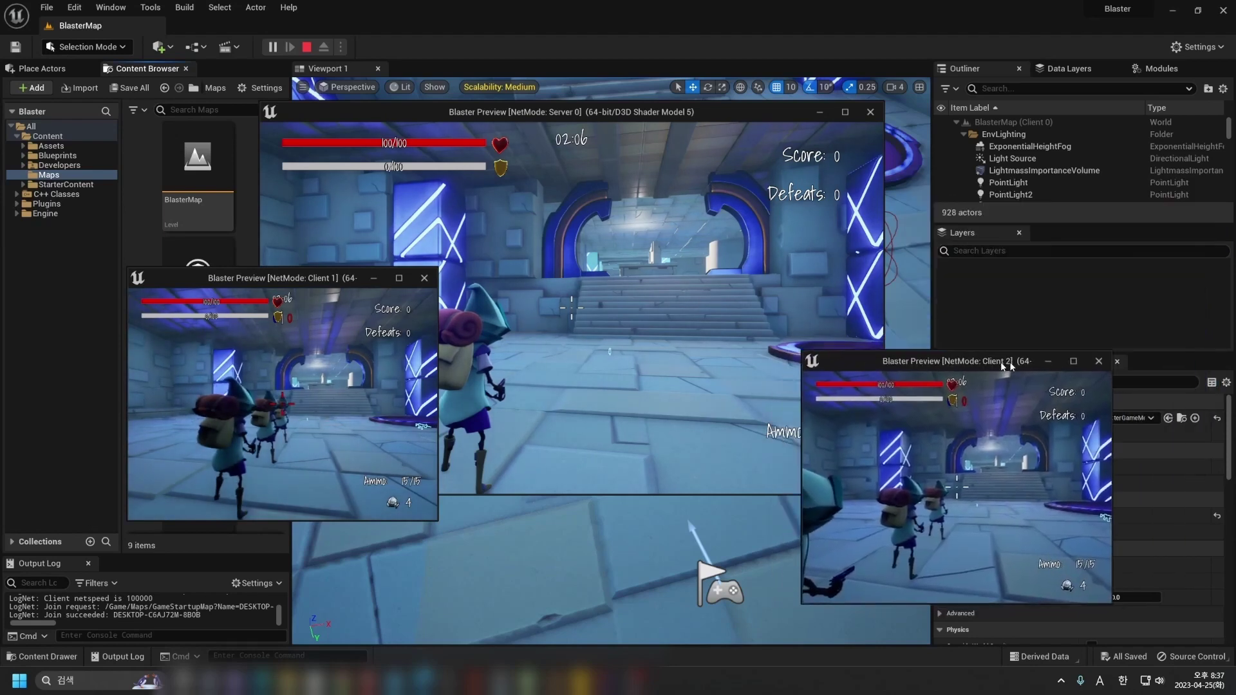
key(w)
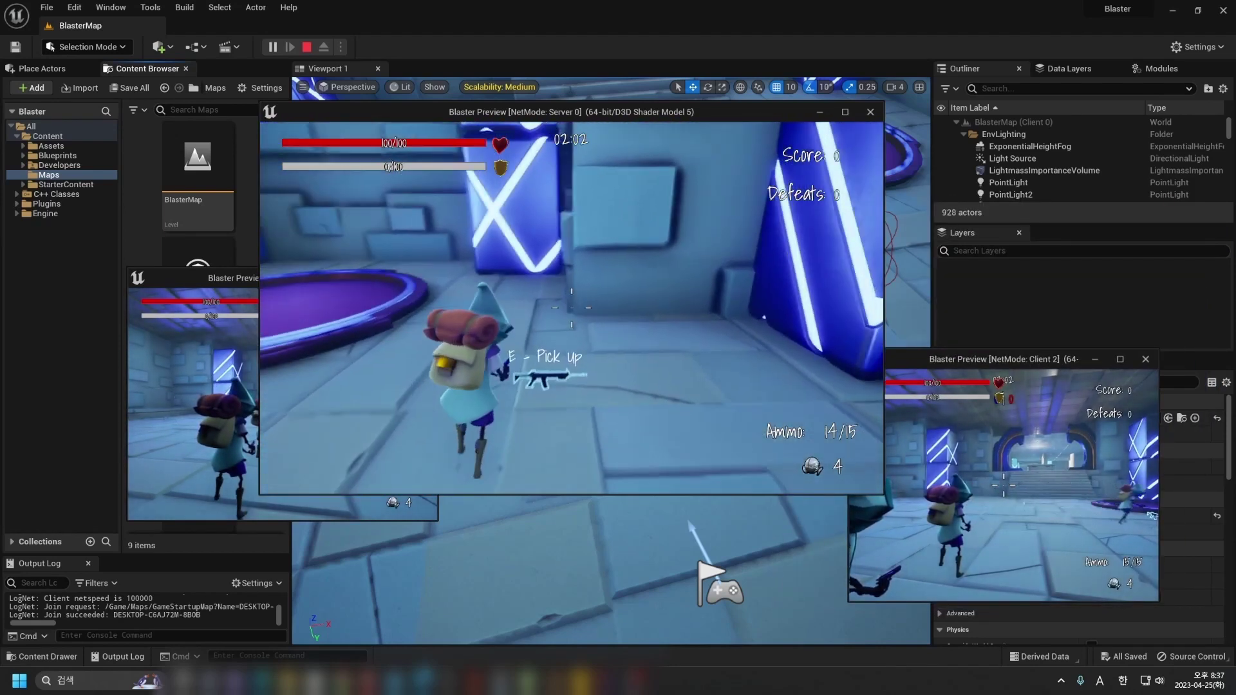
key(e)
key(e)
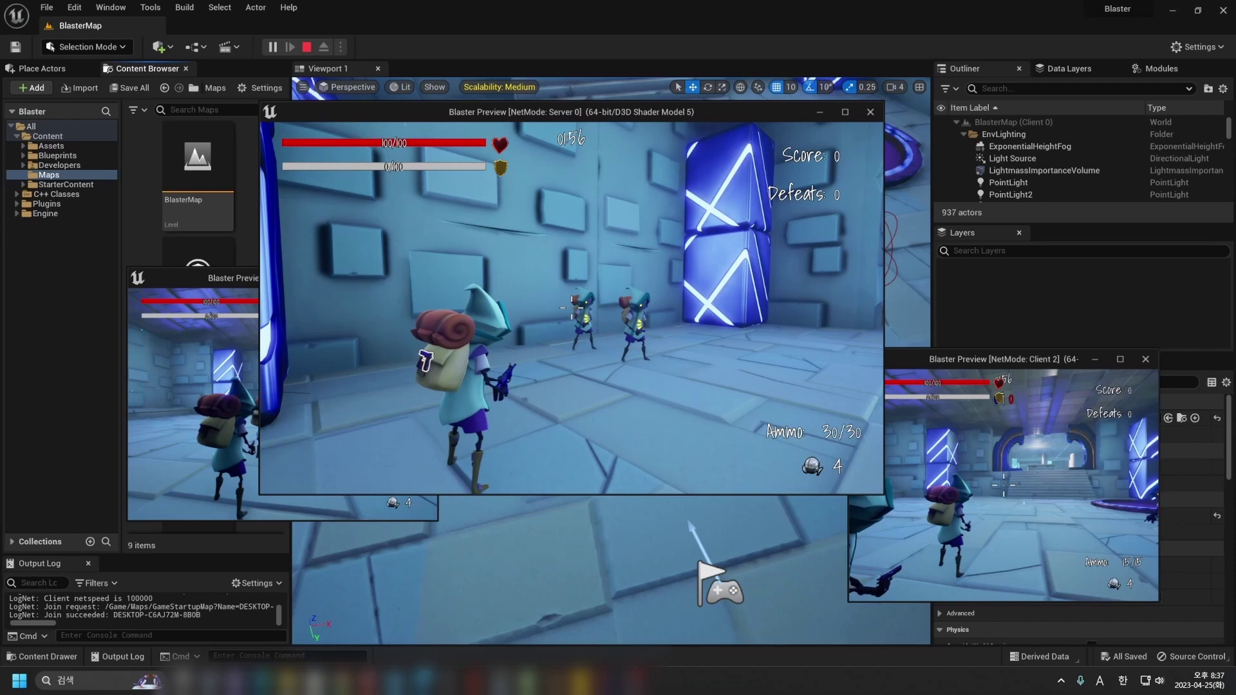
key(c)
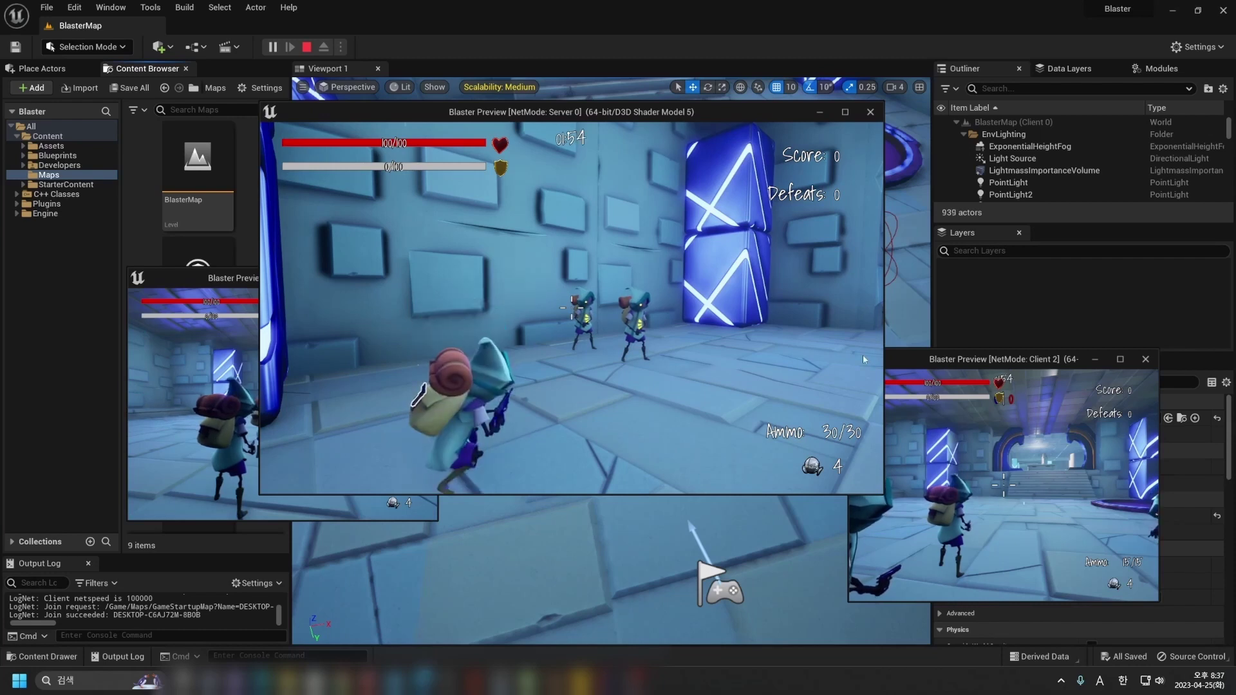
drag(971, 364, 1038, 264)
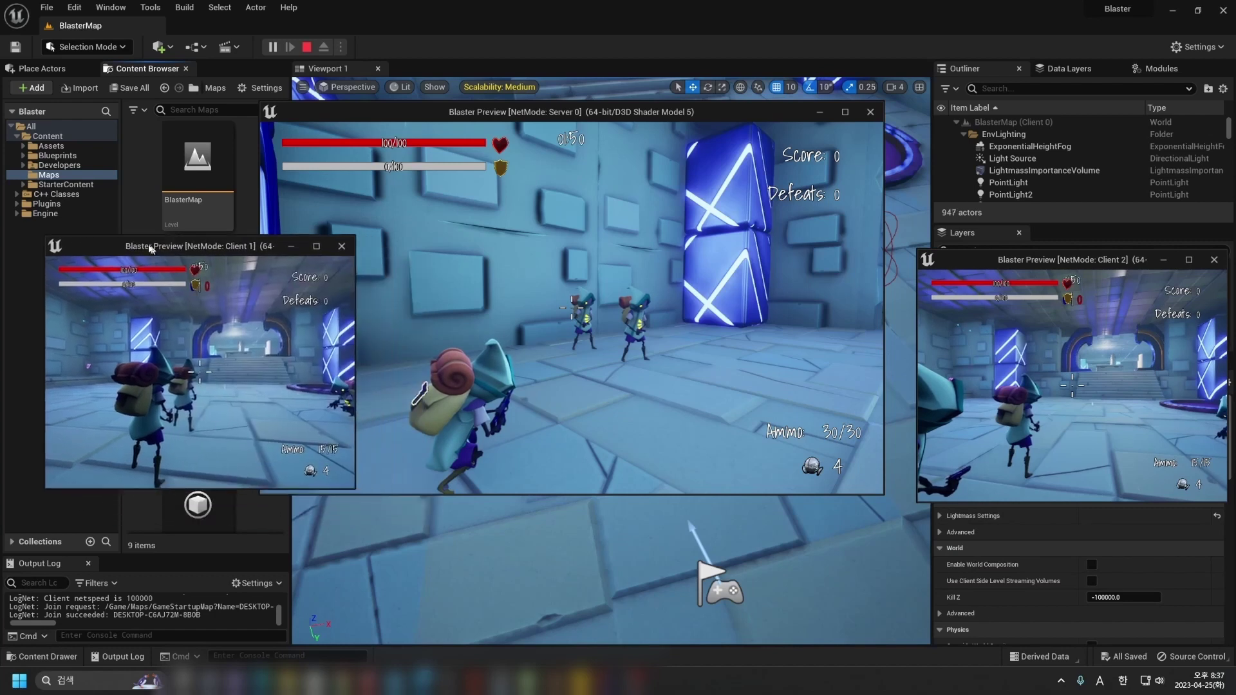
Step: Move the Client 1 window aside and shoot the client characters with the rifle, scoring one elimination
drag(236, 281, 130, 238)
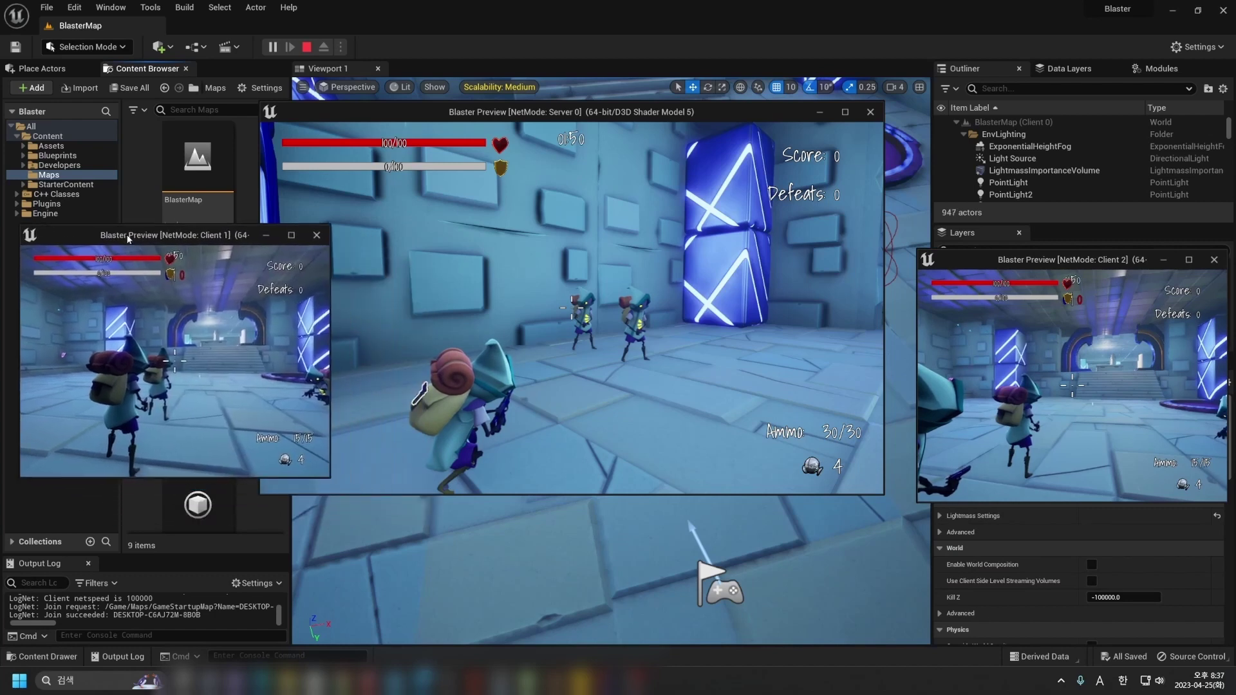
click(586, 405)
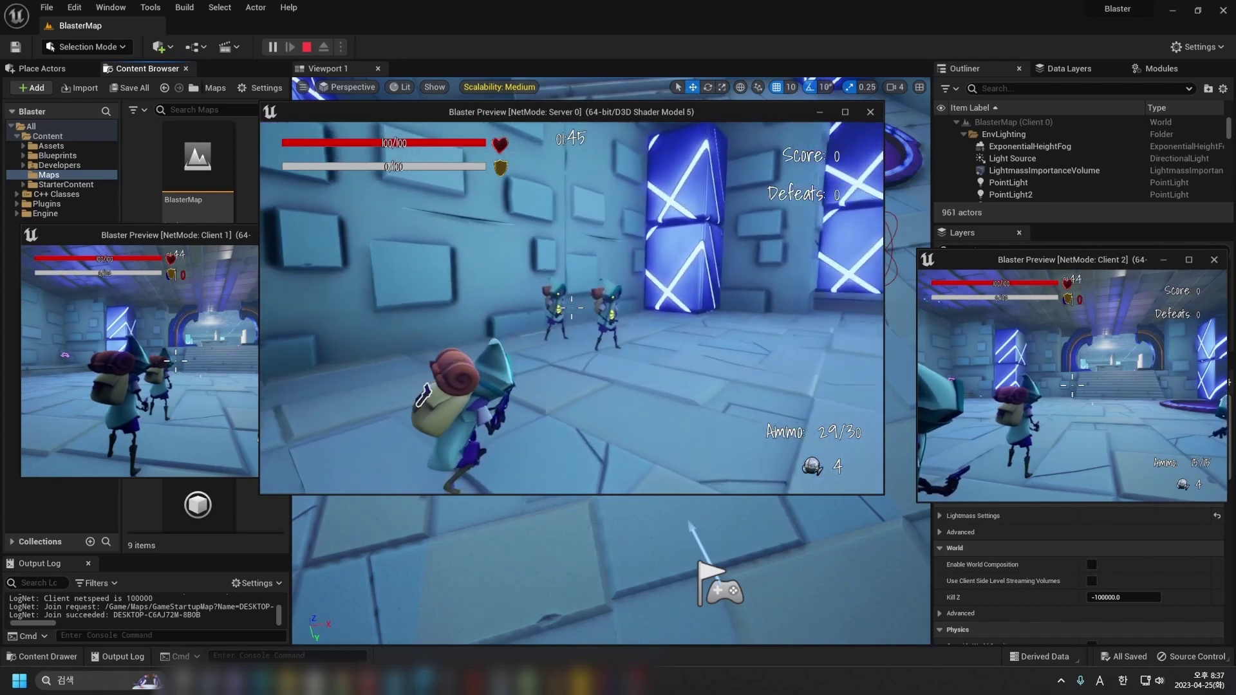
click(570, 307)
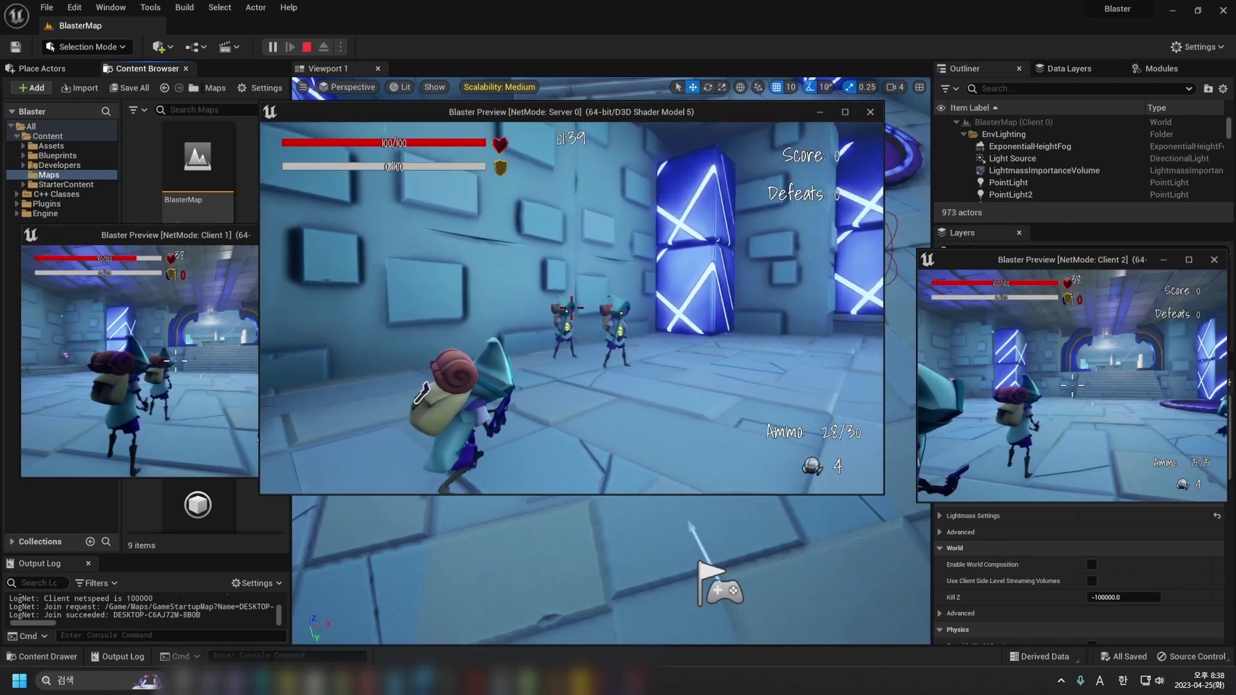
click(571, 307)
click(570, 308)
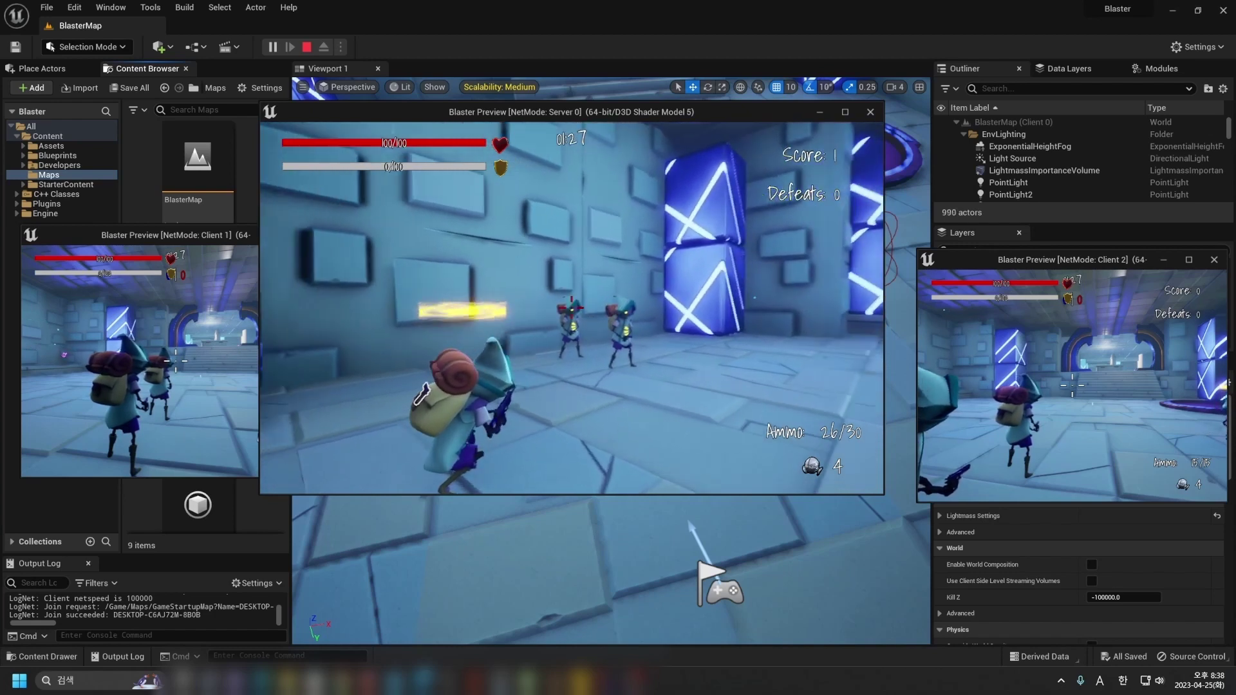
click(571, 308)
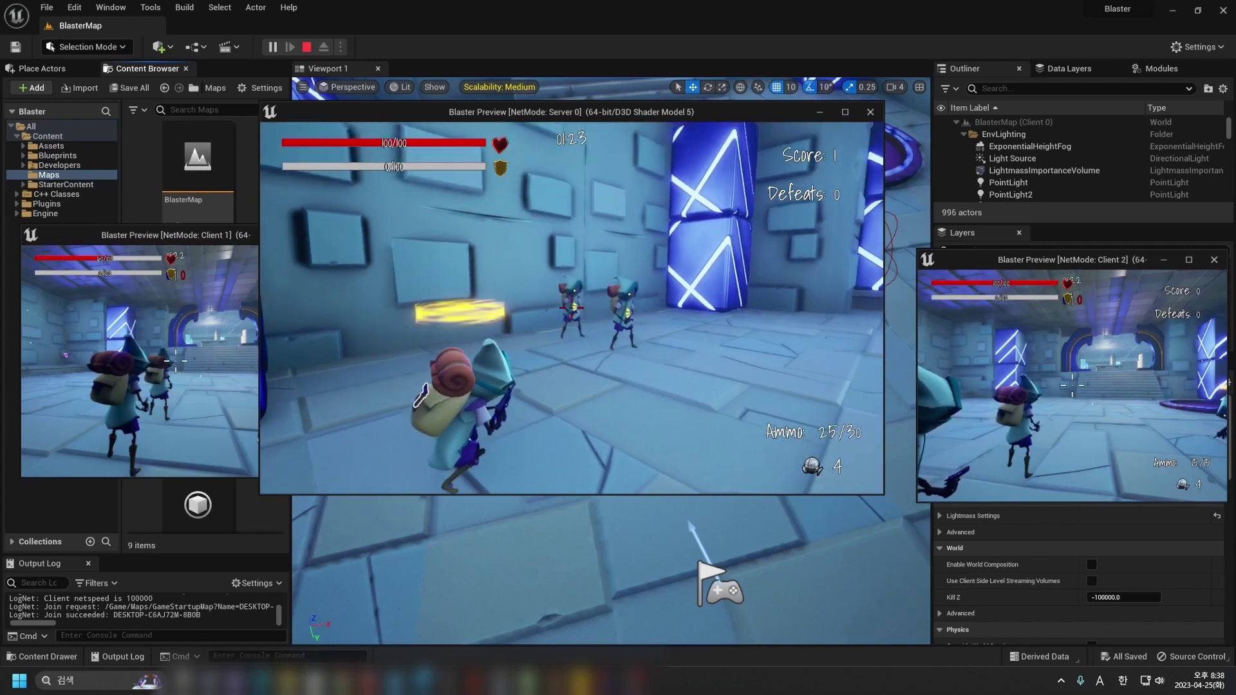
click(570, 307)
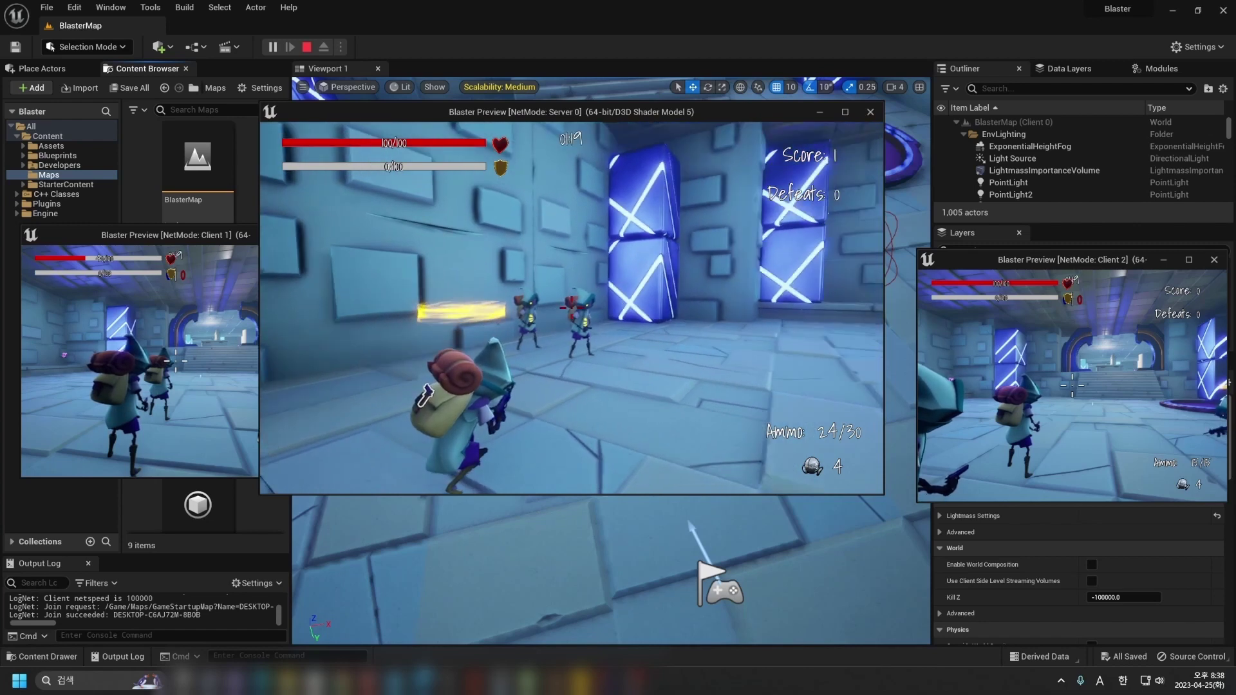
Step: Switch to the other weapon and keep shooting the Client 1 and Client 2 characters until Score 2
key(e)
click(571, 308)
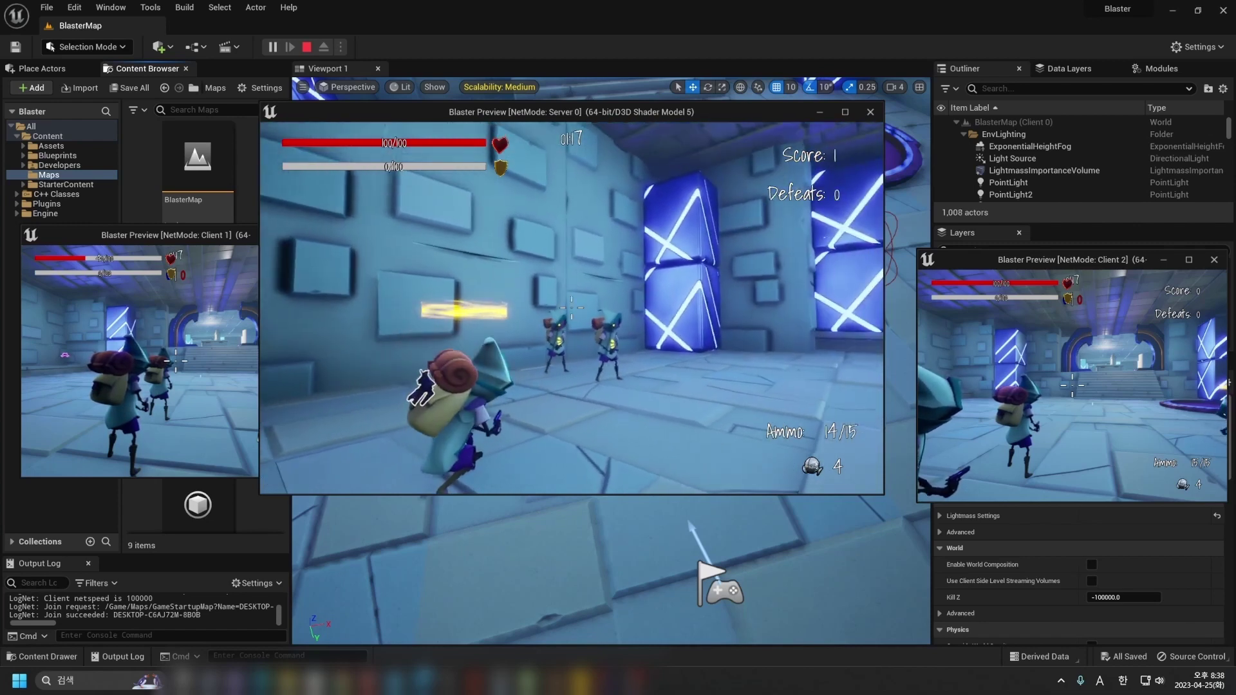
click(571, 308)
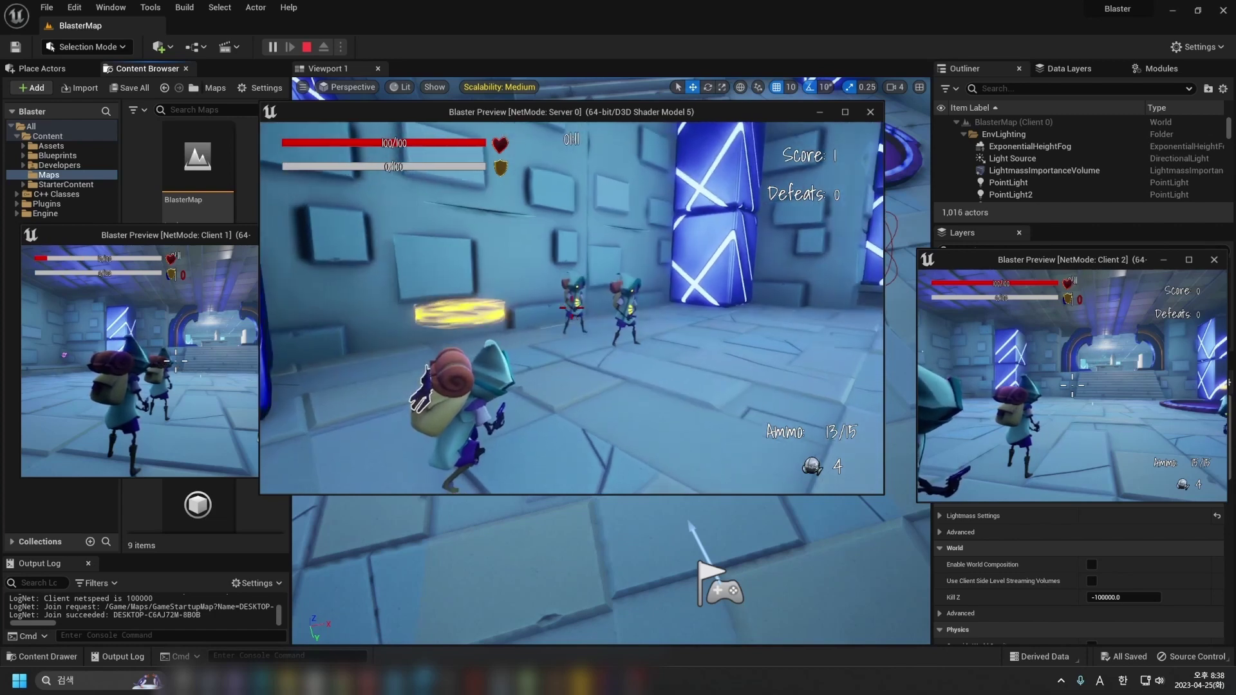
click(571, 308)
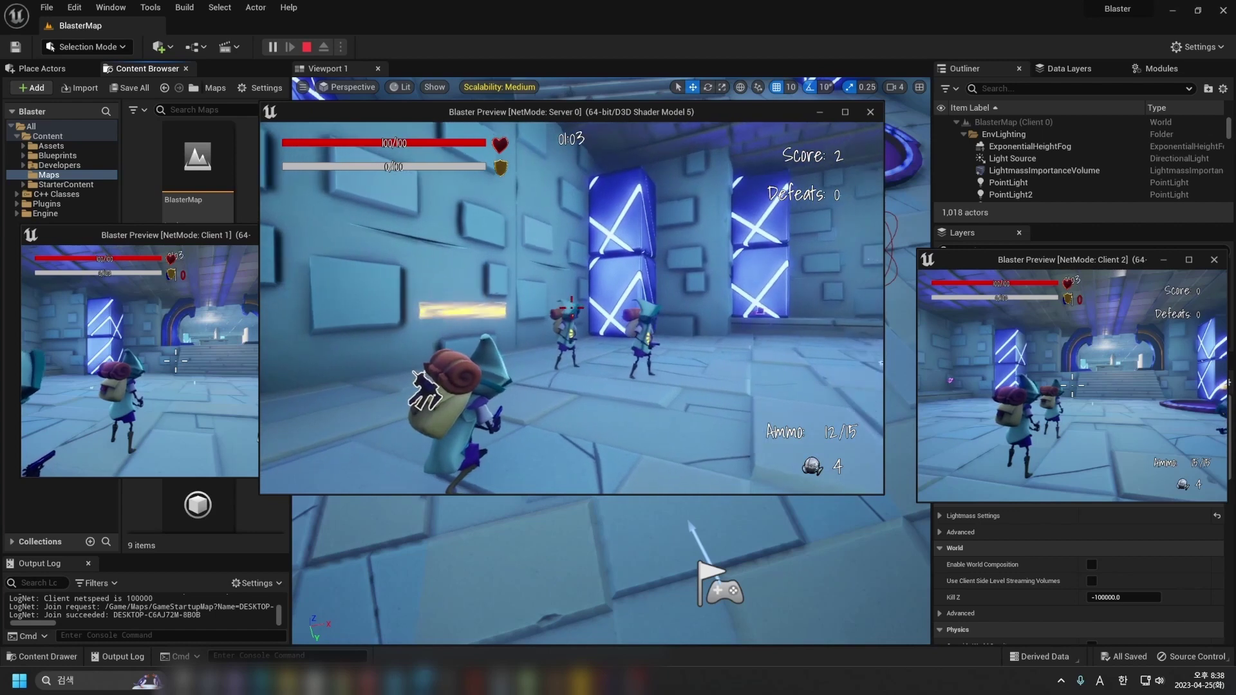
click(571, 306)
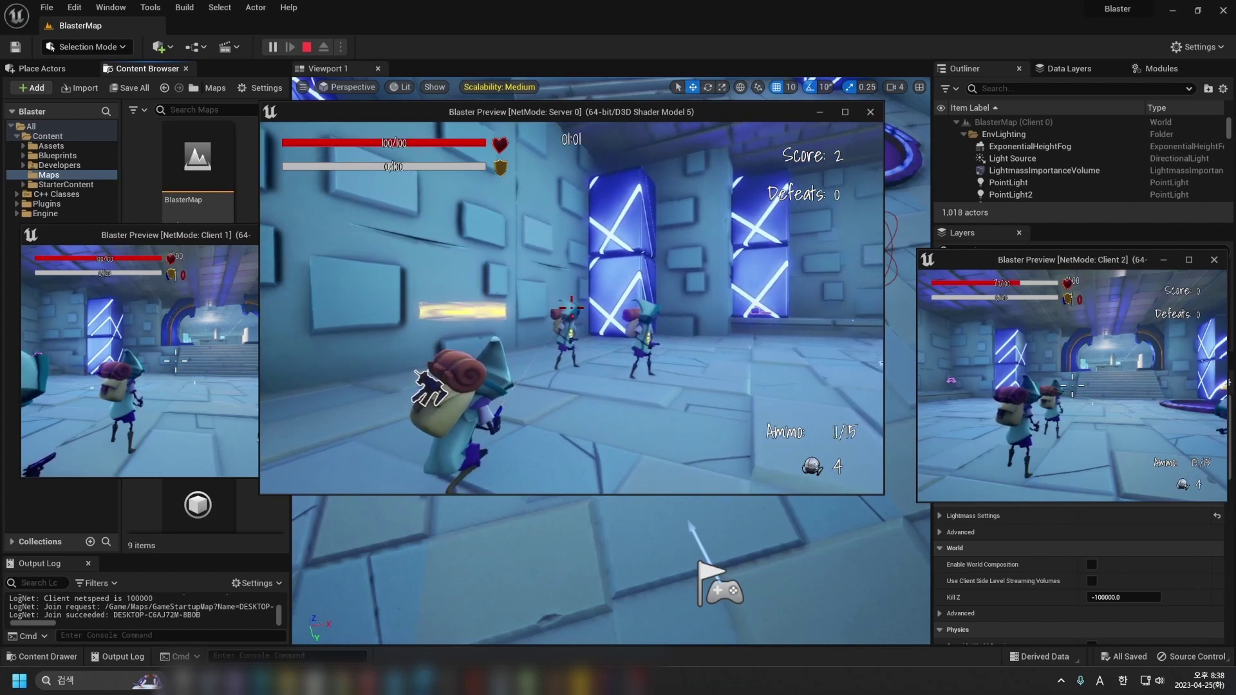
click(571, 307)
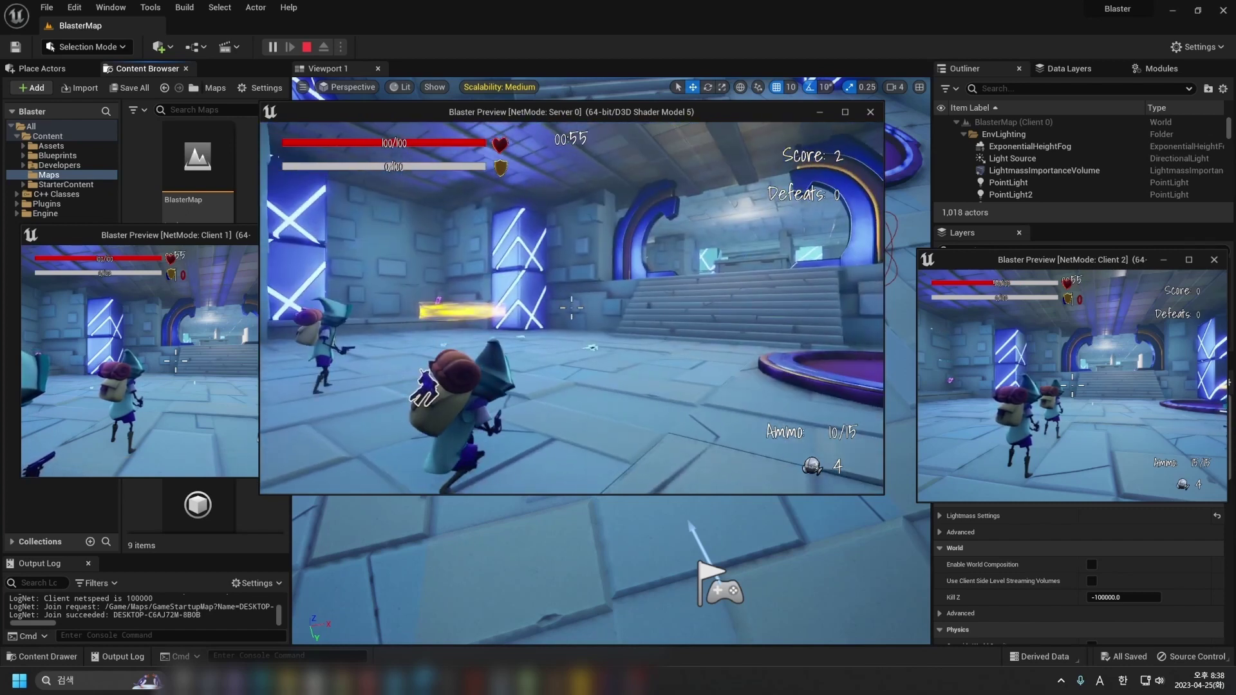
Step: End the current Play-In-Editor session with Esc
key(Escape)
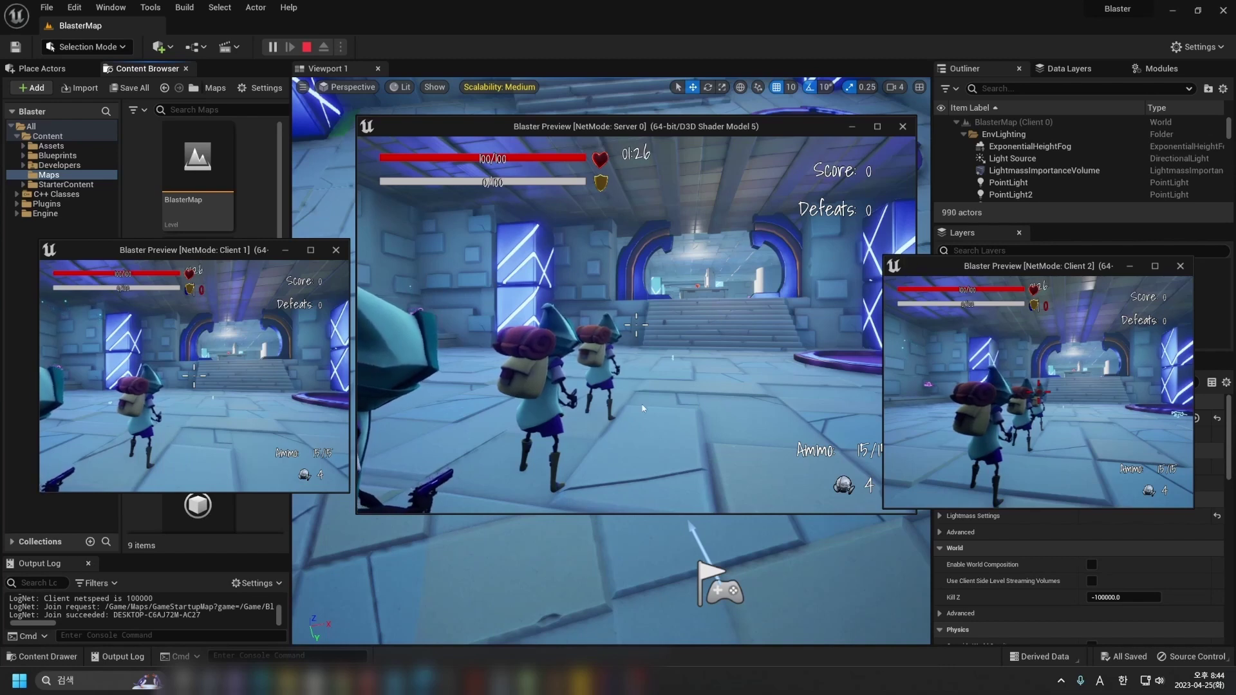
Step: Raise and reposition the Server 0 window, then fire the rifle at the clients, leaving 21/30 ammo
click(744, 127)
drag(744, 127, 764, 109)
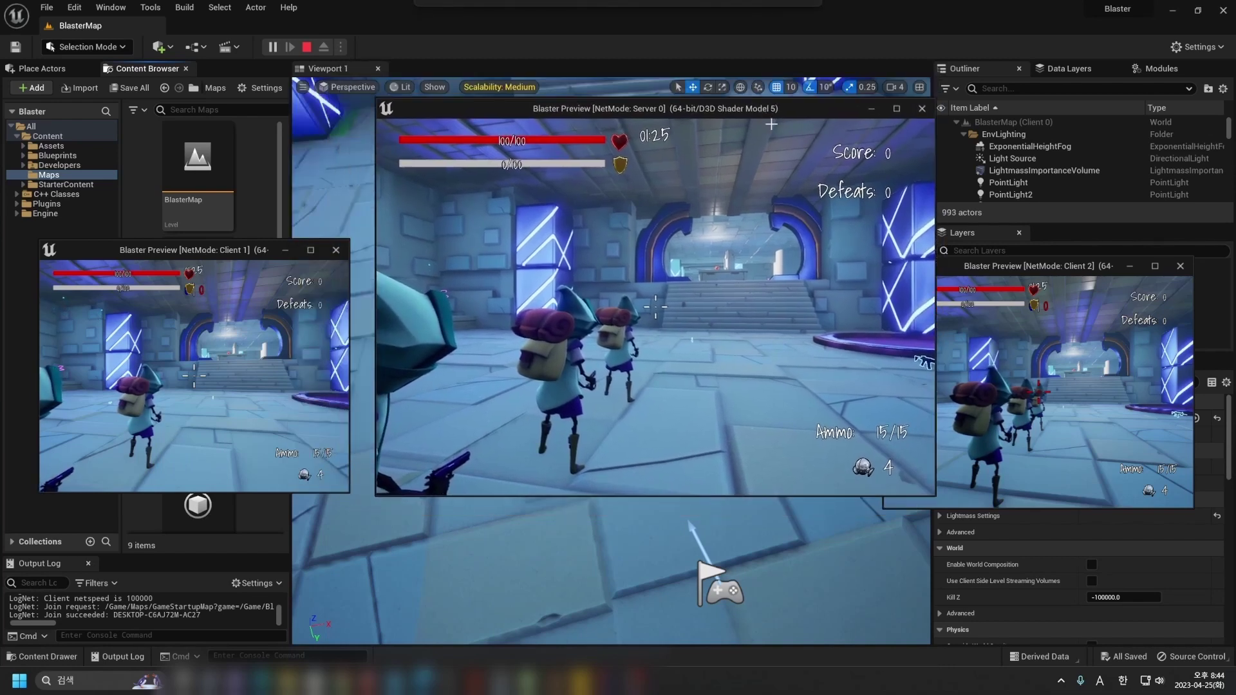
click(554, 365)
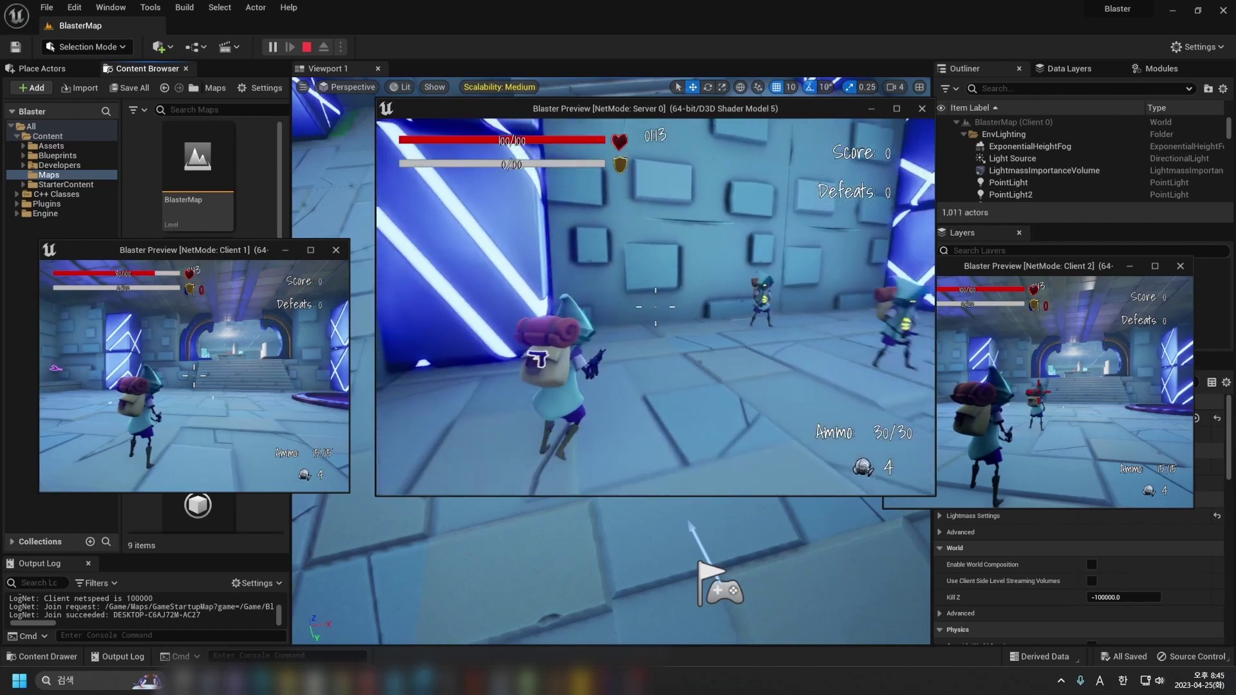
click(656, 306)
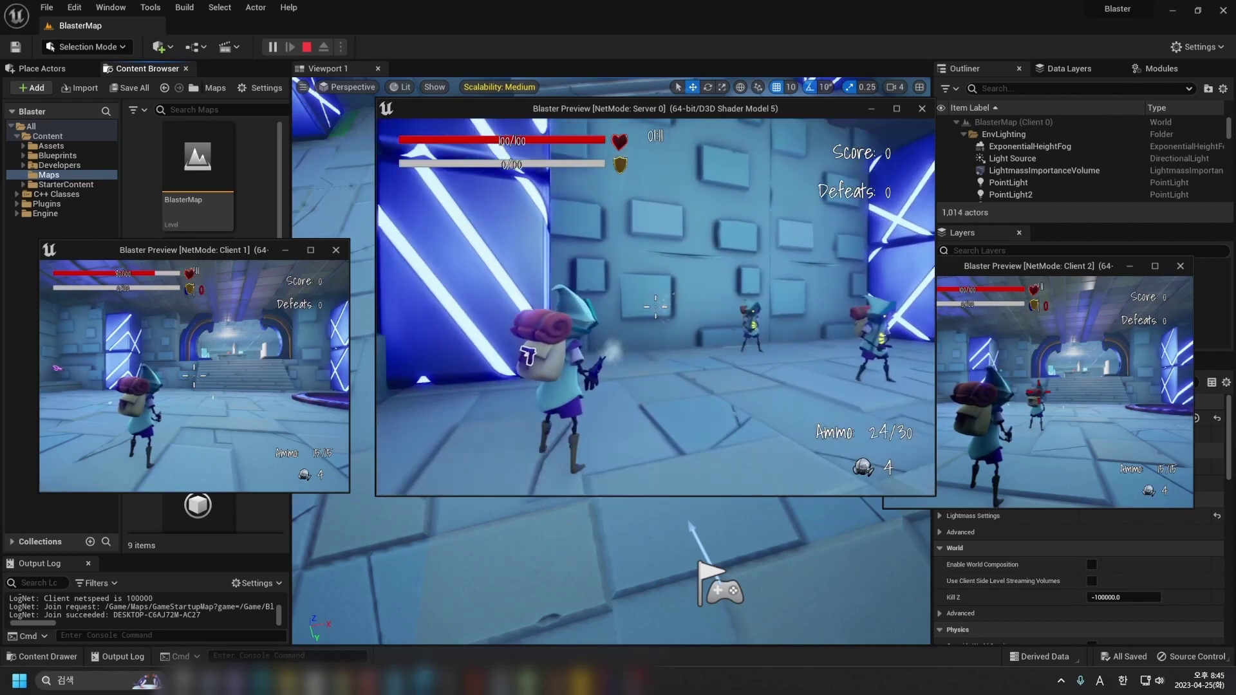
click(656, 306)
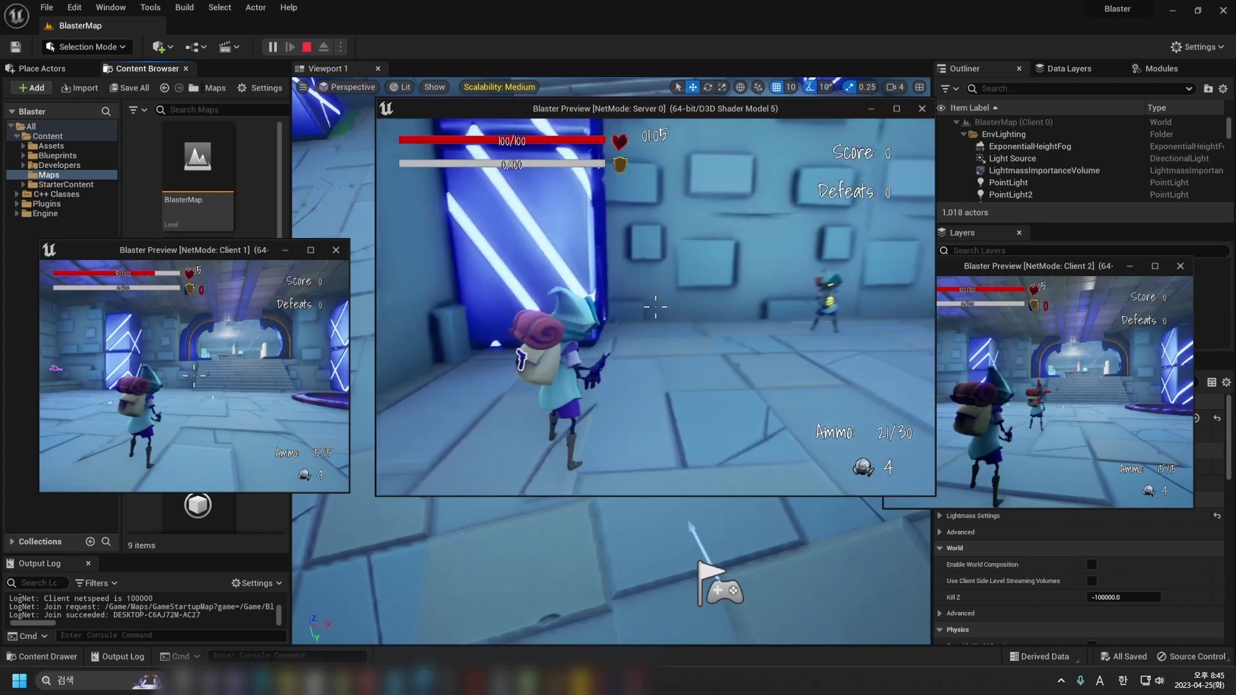
mouse_move(655, 306)
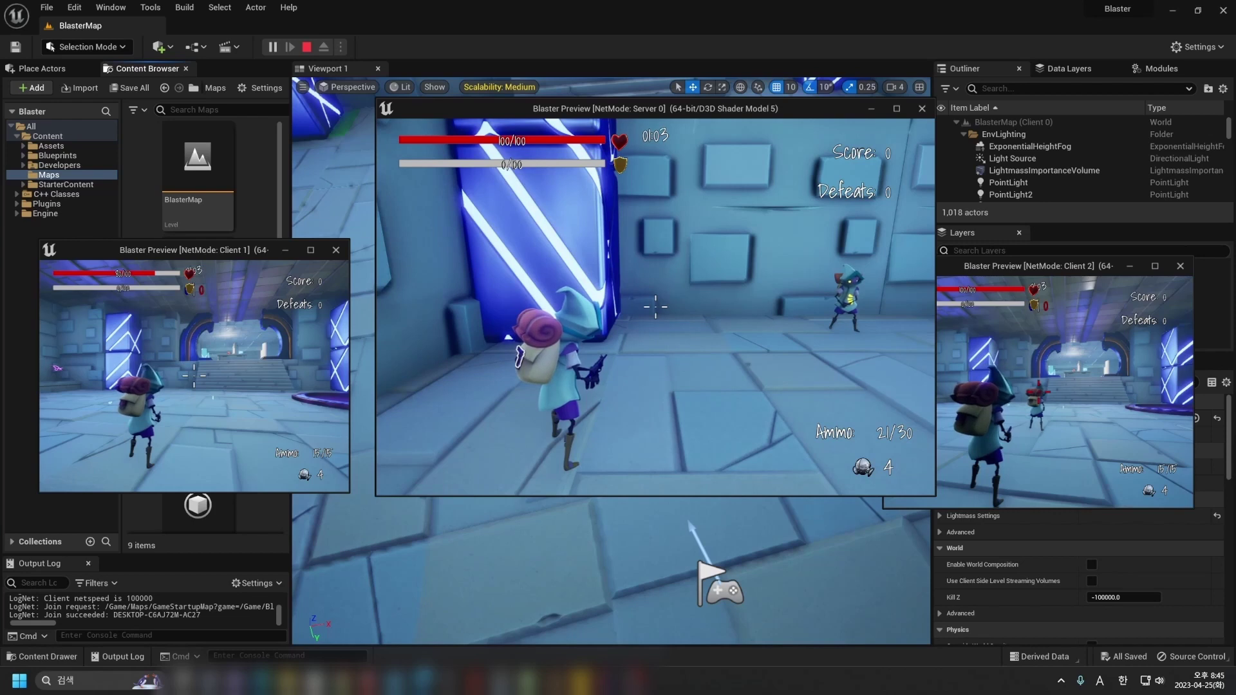